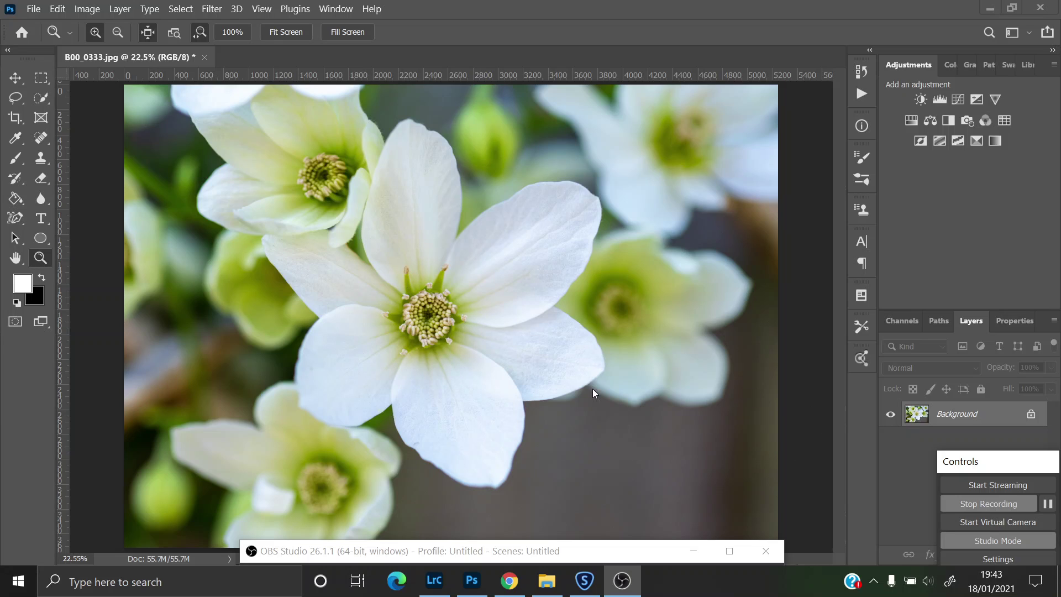
# Duplicate the Background layer of the flower photo
pyautogui.click(965, 430)
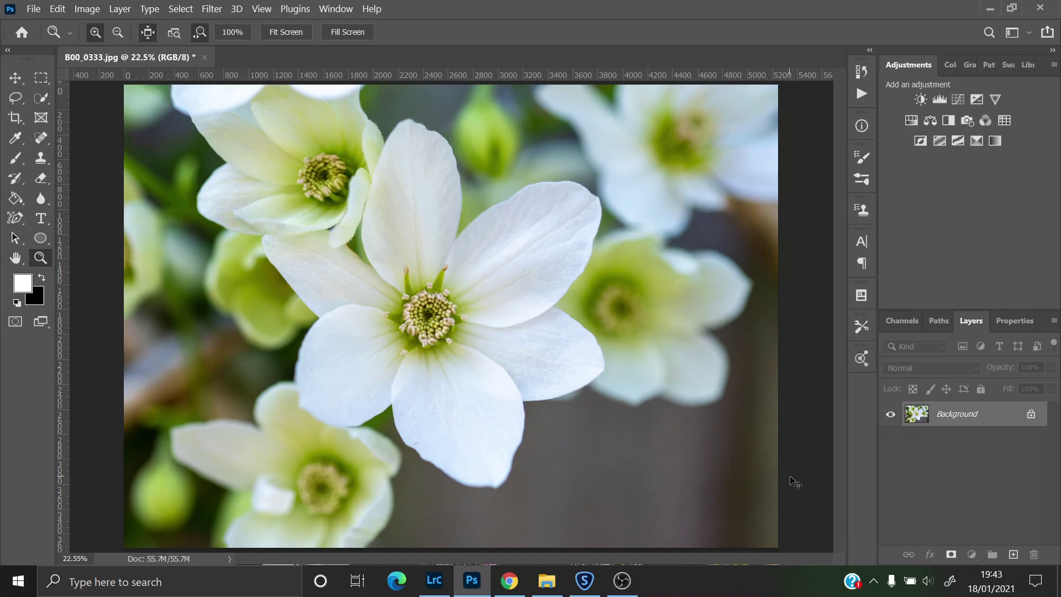
pyautogui.hotkey('ctrl', 'j')
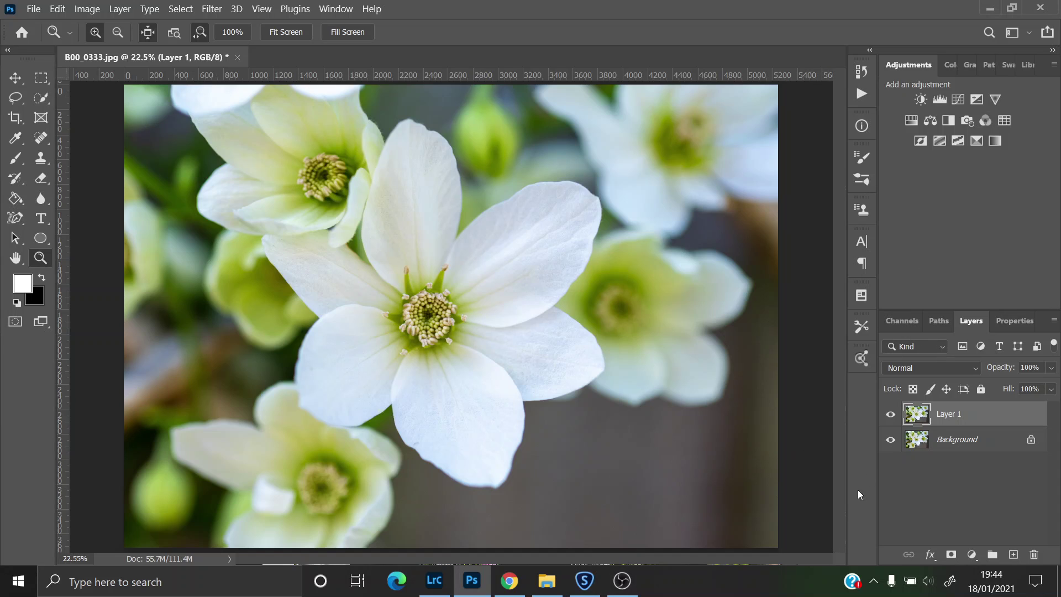
pyautogui.click(911, 121)
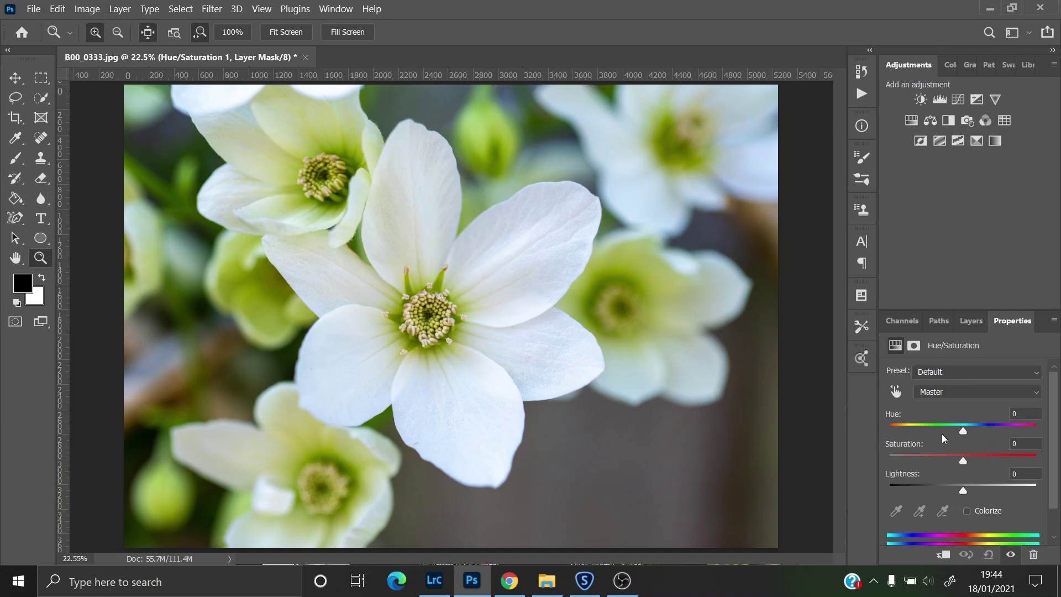
pyautogui.click(958, 390)
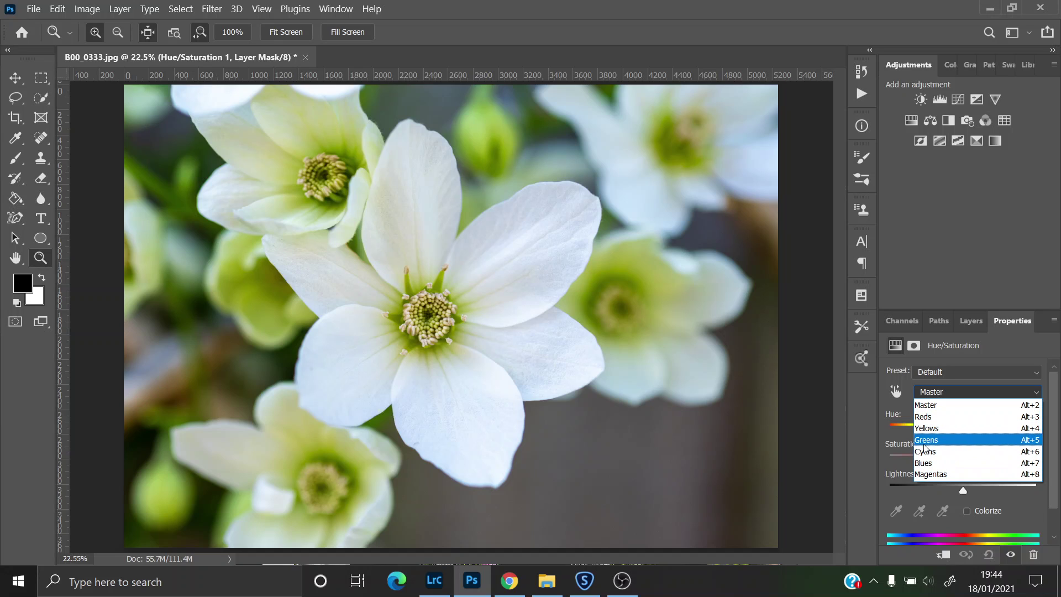
pyautogui.click(937, 427)
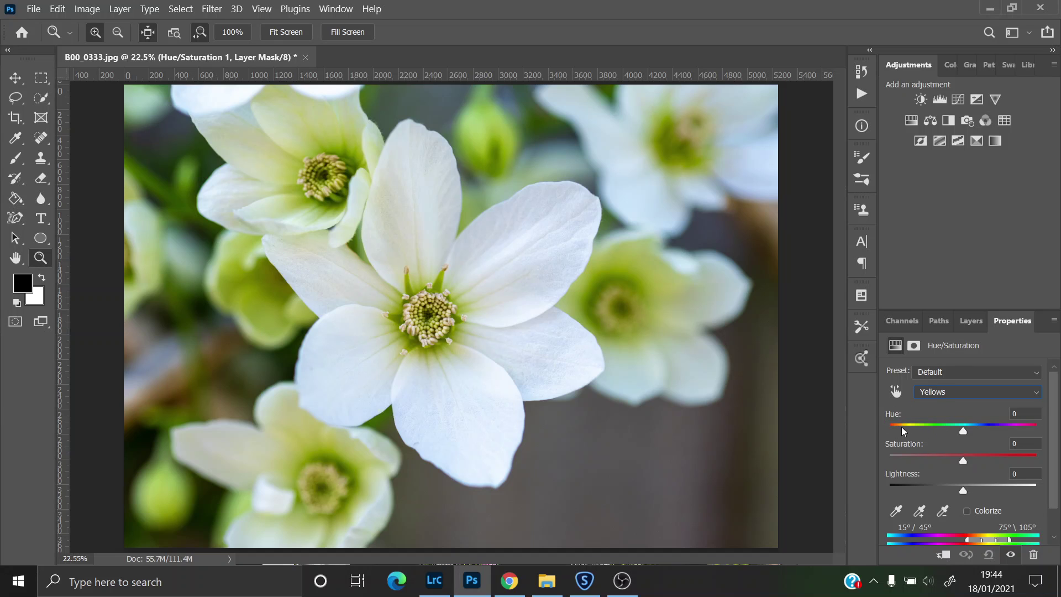
pyautogui.moveTo(962, 429)
pyautogui.mouseDown()
pyautogui.moveTo(903, 439)
pyautogui.moveTo(1025, 422)
pyautogui.moveTo(959, 430)
pyautogui.moveTo(996, 419)
pyautogui.moveTo(969, 423)
pyautogui.mouseUp()
pyautogui.click(988, 554)
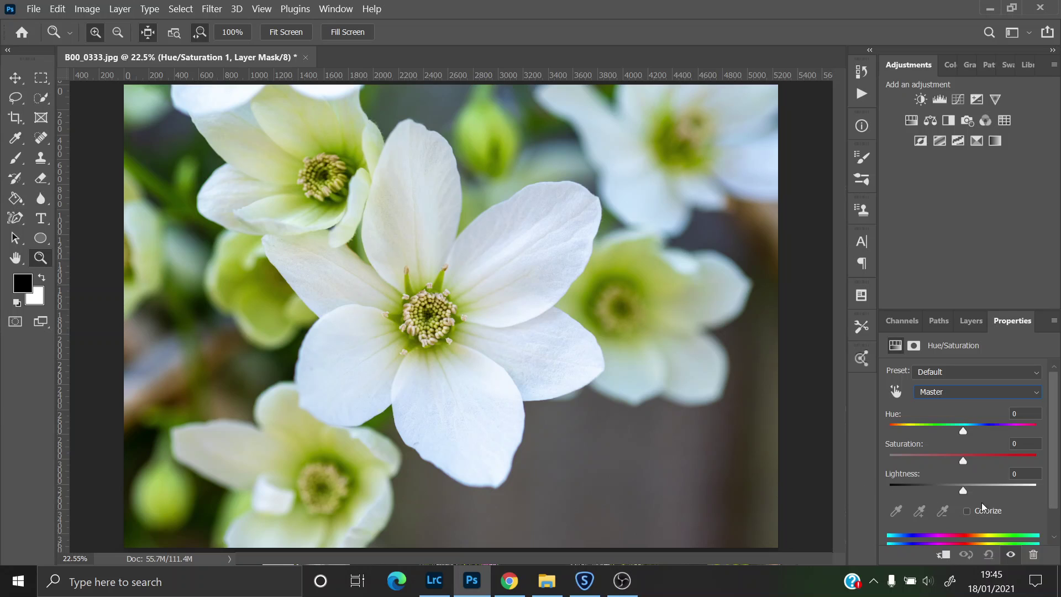
pyautogui.click(971, 326)
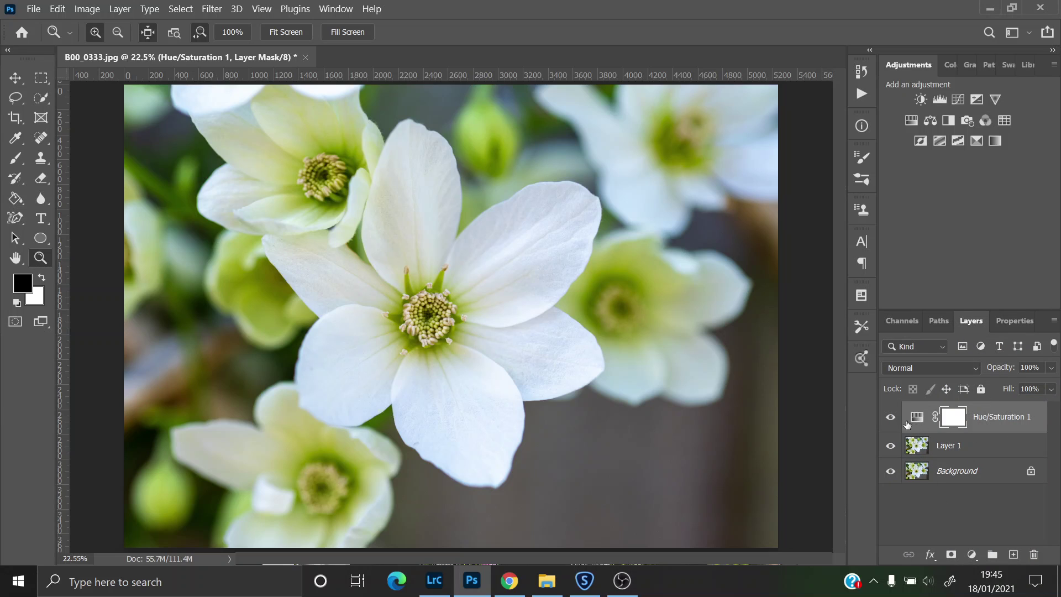
pyautogui.moveTo(915, 419); pyautogui.dragTo(1035, 554)
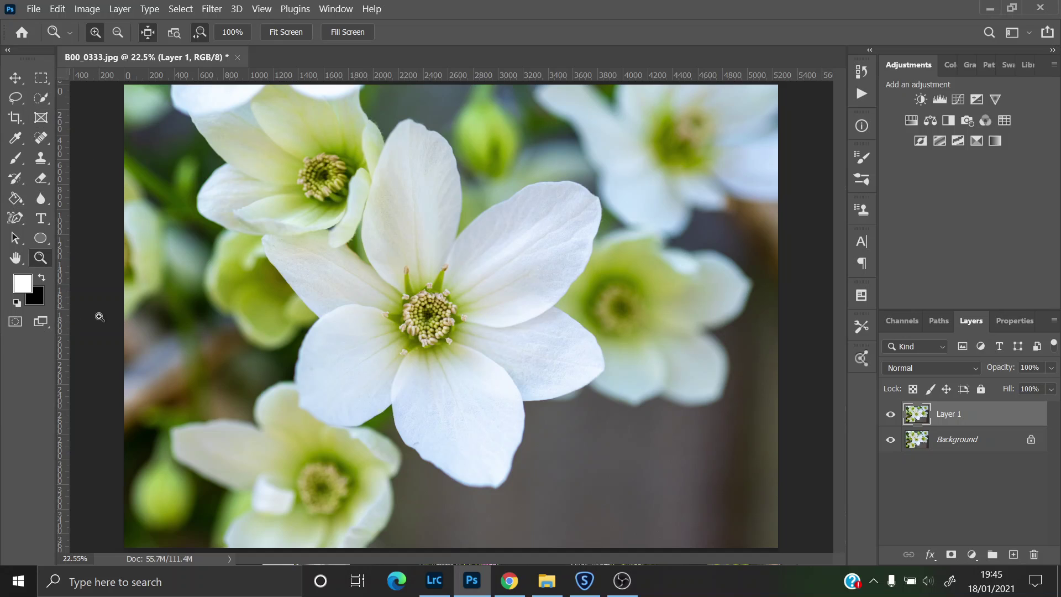
# Select the petals of the large central flower with the Quick Selection tool, then subtract the overlapping petal of the neighbouring flower
pyautogui.click(43, 102)
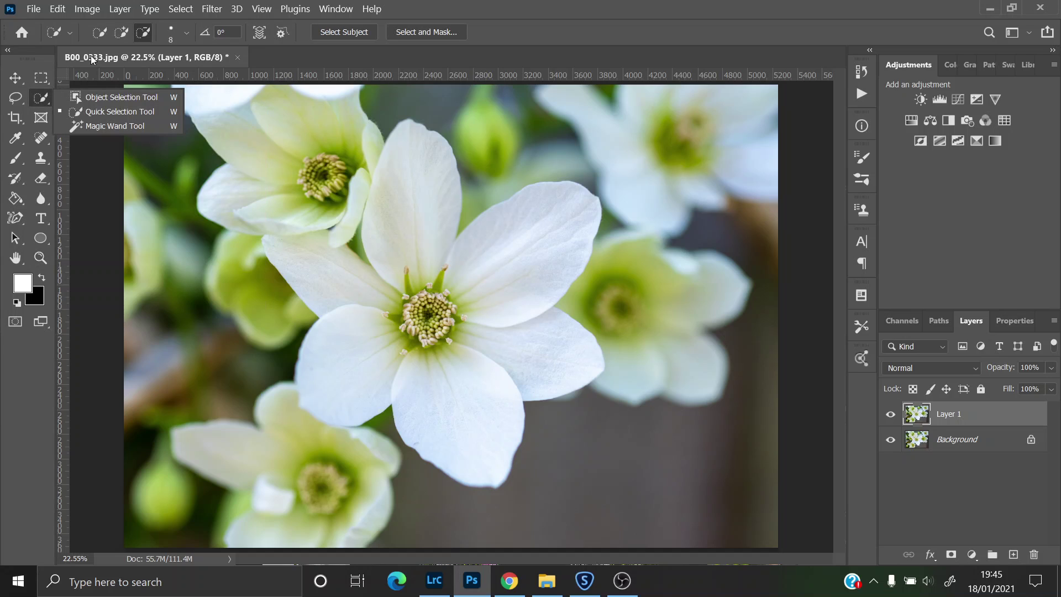
pyautogui.click(122, 35)
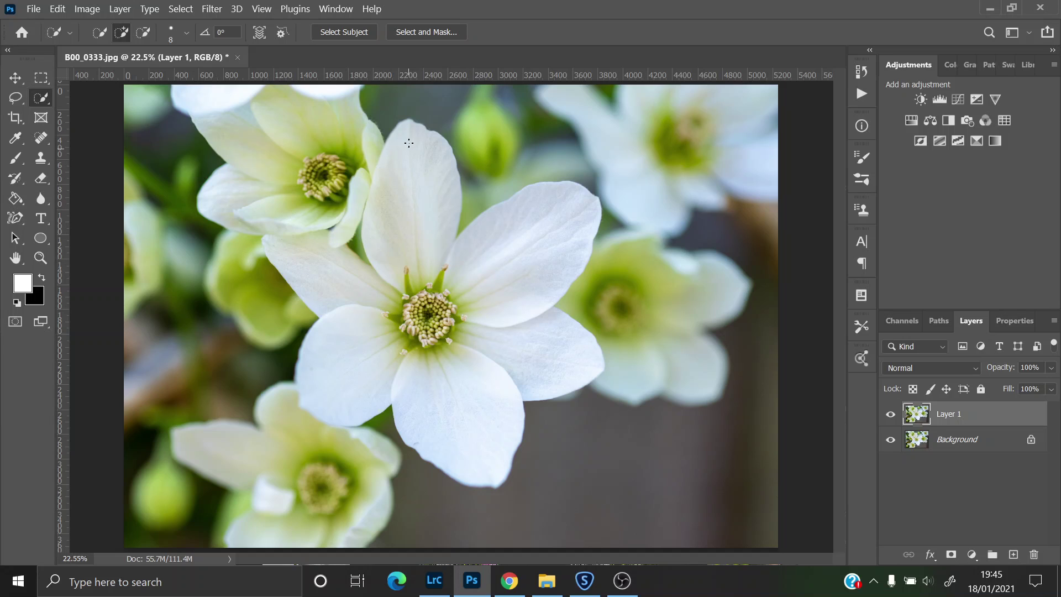
pyautogui.moveTo(411, 142)
pyautogui.mouseDown()
pyautogui.moveTo(403, 253)
pyautogui.moveTo(389, 279)
pyautogui.moveTo(365, 289)
pyautogui.moveTo(339, 279)
pyautogui.moveTo(359, 329)
pyautogui.moveTo(351, 359)
pyautogui.moveTo(390, 356)
pyautogui.moveTo(439, 391)
pyautogui.moveTo(512, 336)
pyautogui.mouseUp()
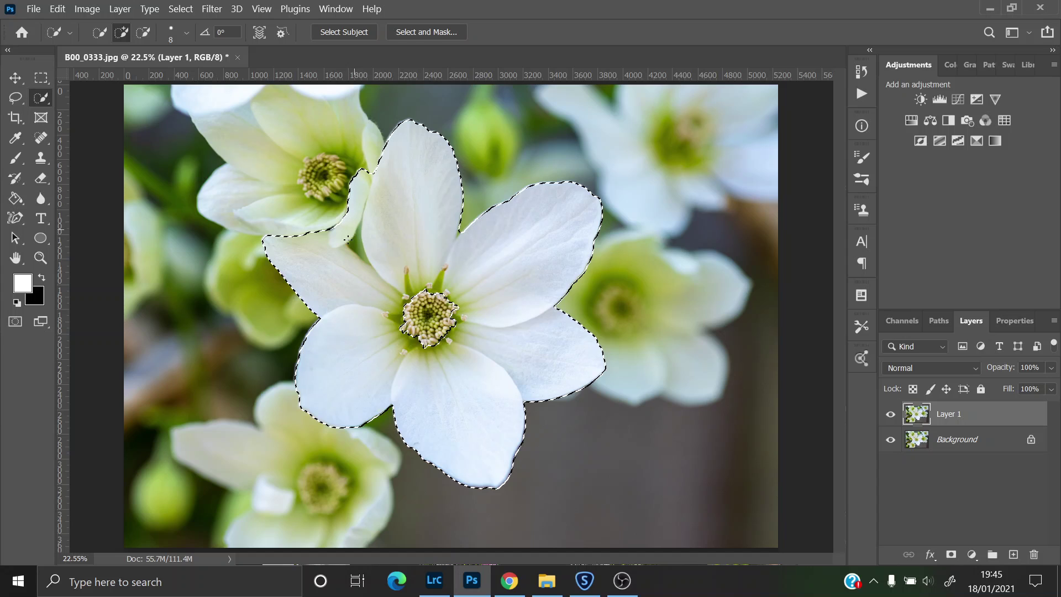
pyautogui.click(143, 32)
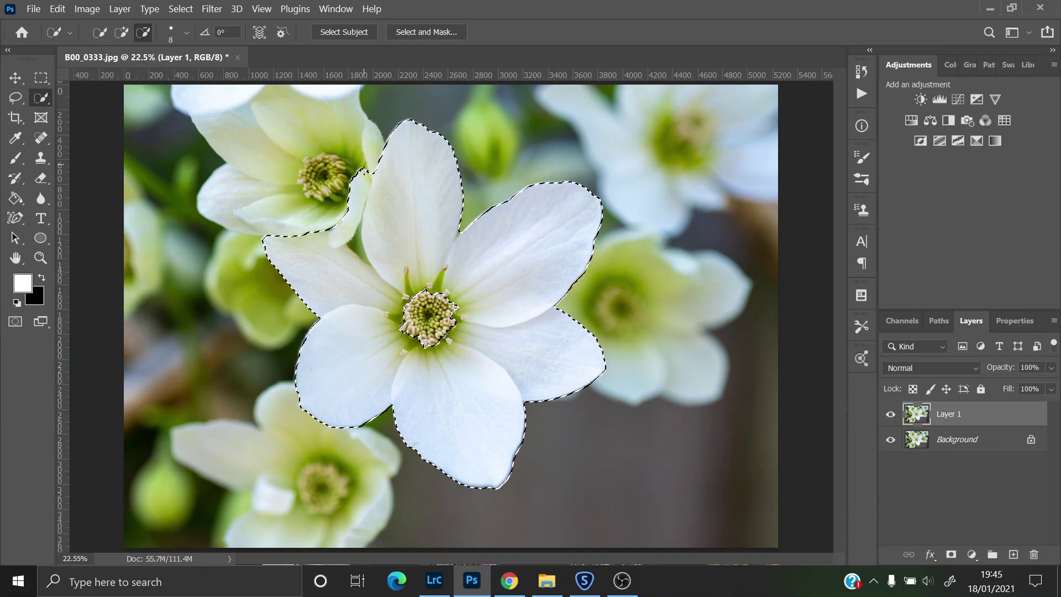
pyautogui.moveTo(363, 169); pyautogui.dragTo(352, 240)
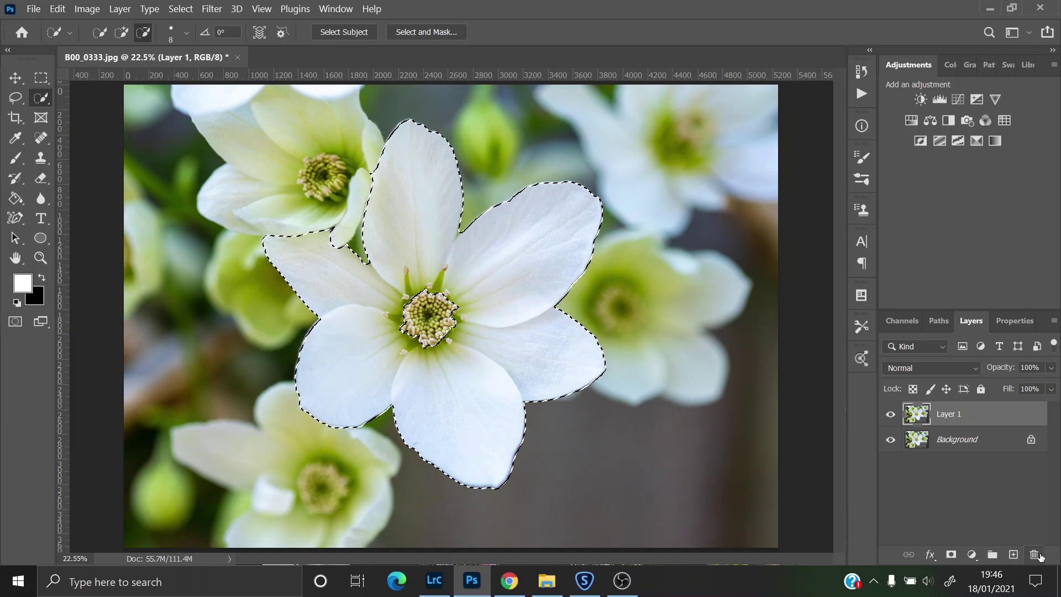
# Add a Solid Color fill layer in pink #ff6ebc over the selected petals
pyautogui.click(930, 555)
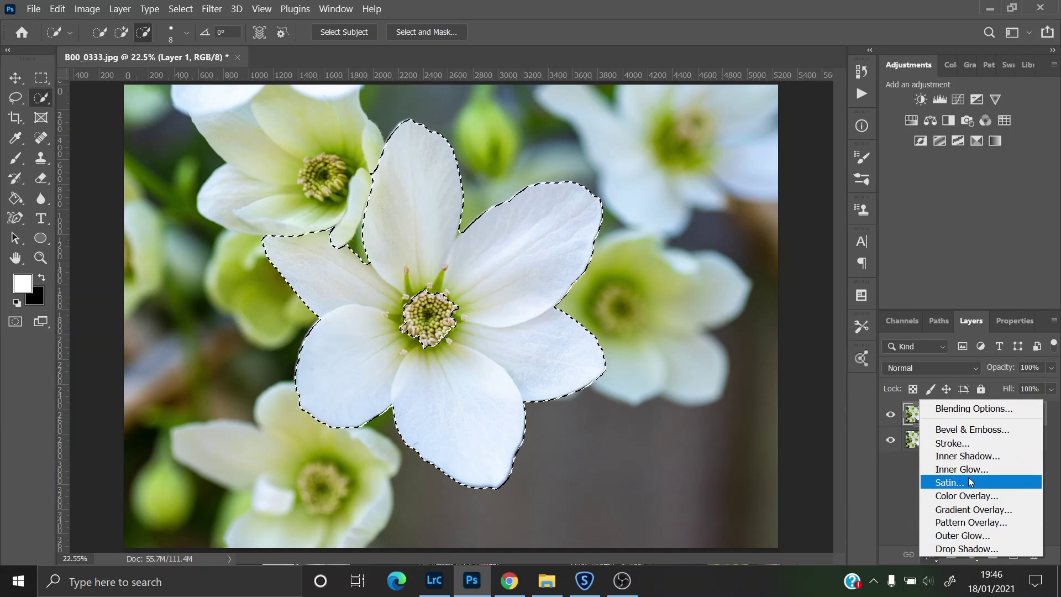
pyautogui.click(901, 500)
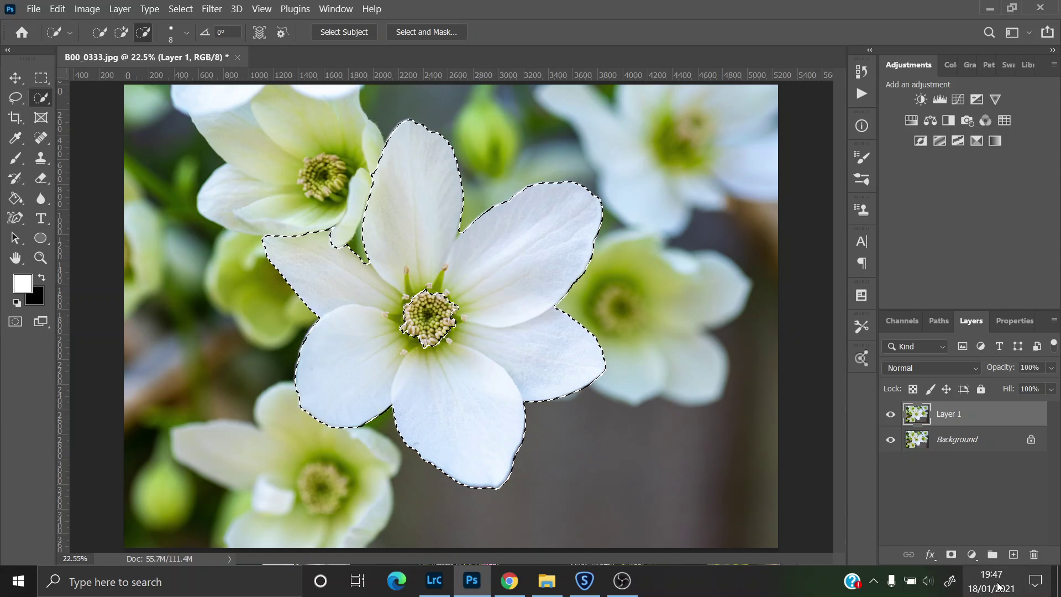
pyautogui.click(971, 555)
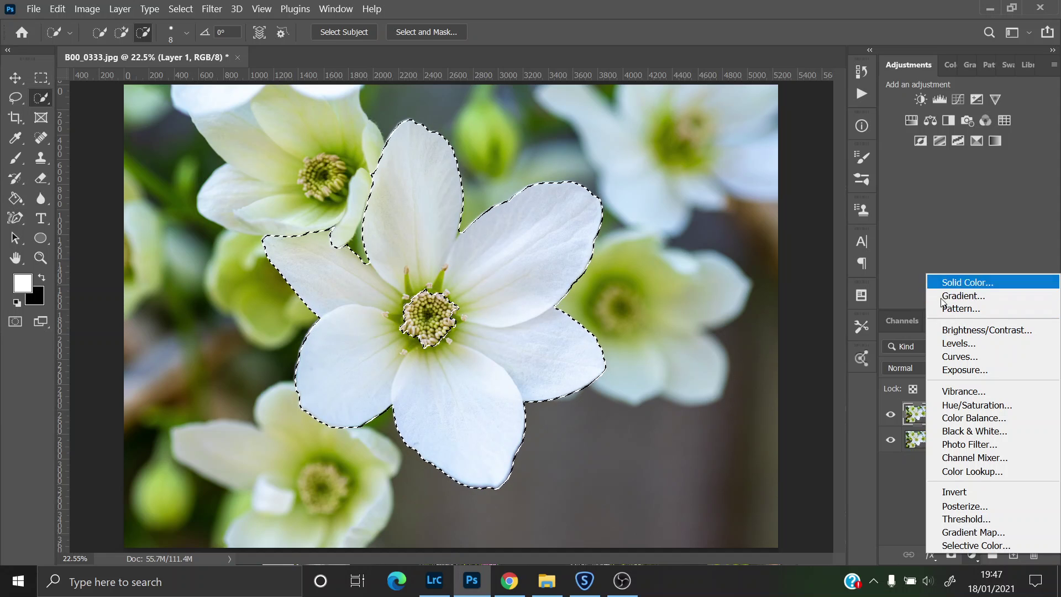
pyautogui.click(970, 283)
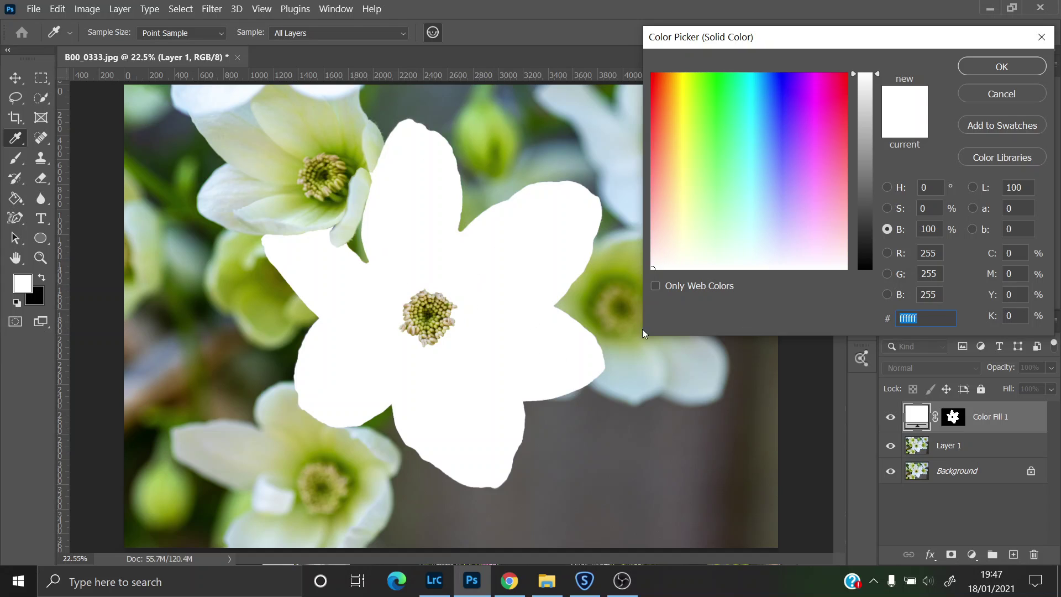
pyautogui.moveTo(769, 173); pyautogui.dragTo(827, 157)
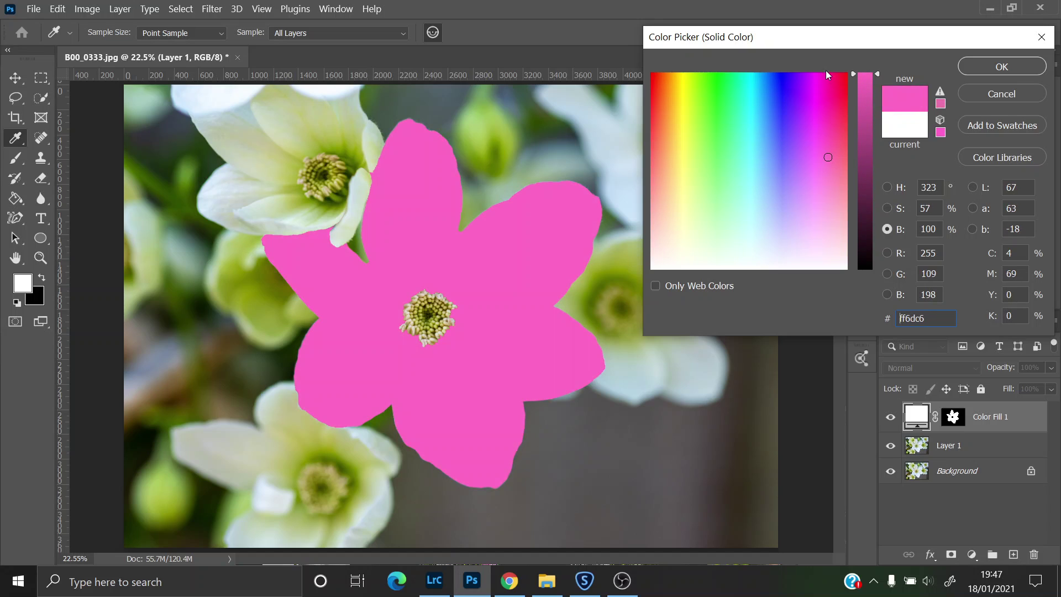
pyautogui.click(1004, 72)
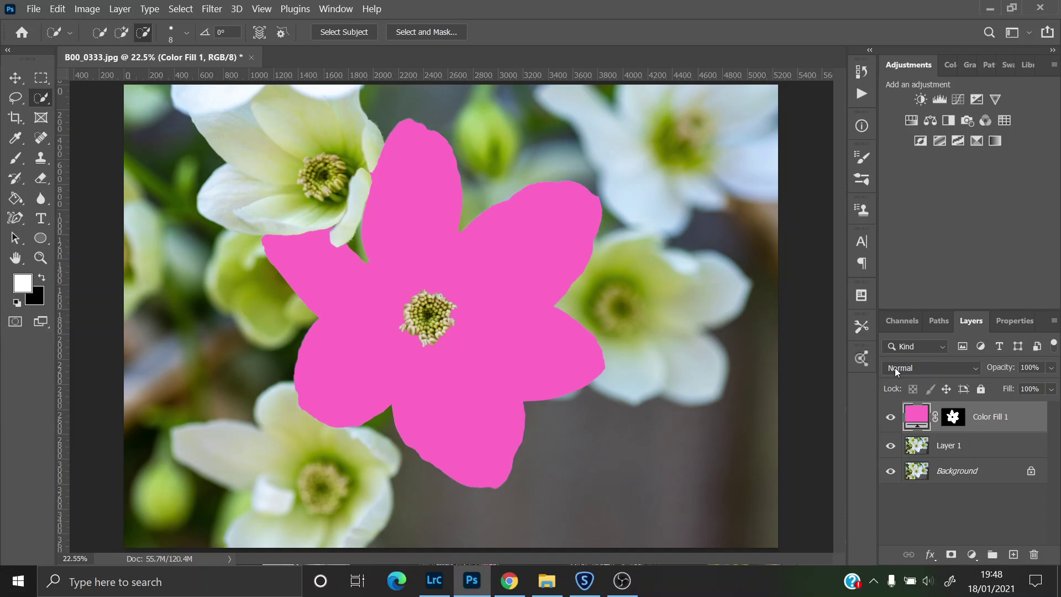
# Try the Hue blend mode on the pink fill layer, lowering its opacity to 24% and restoring it to 100%
pyautogui.click(975, 369)
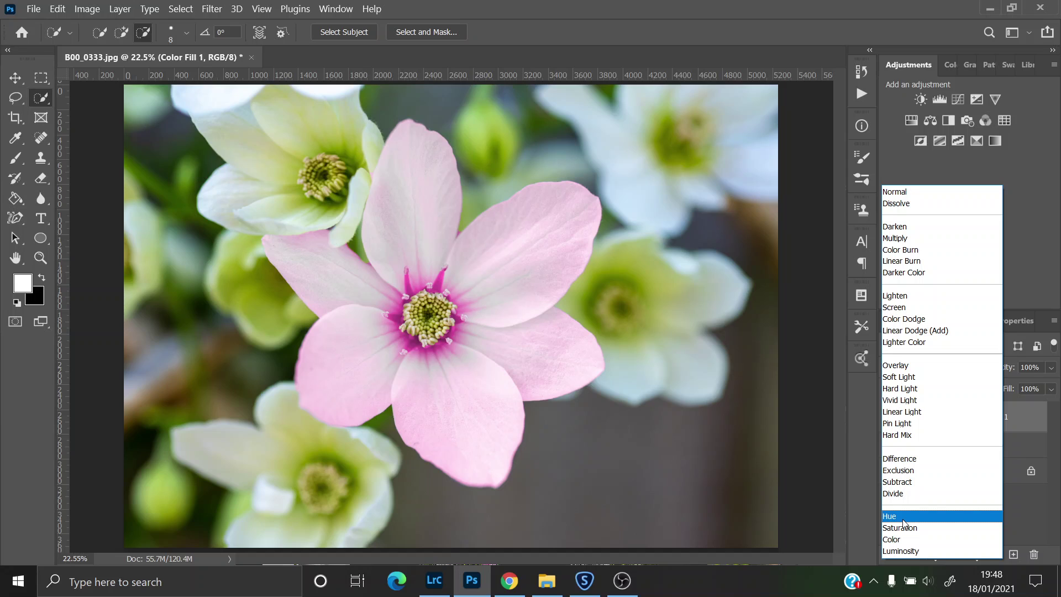
pyautogui.click(905, 517)
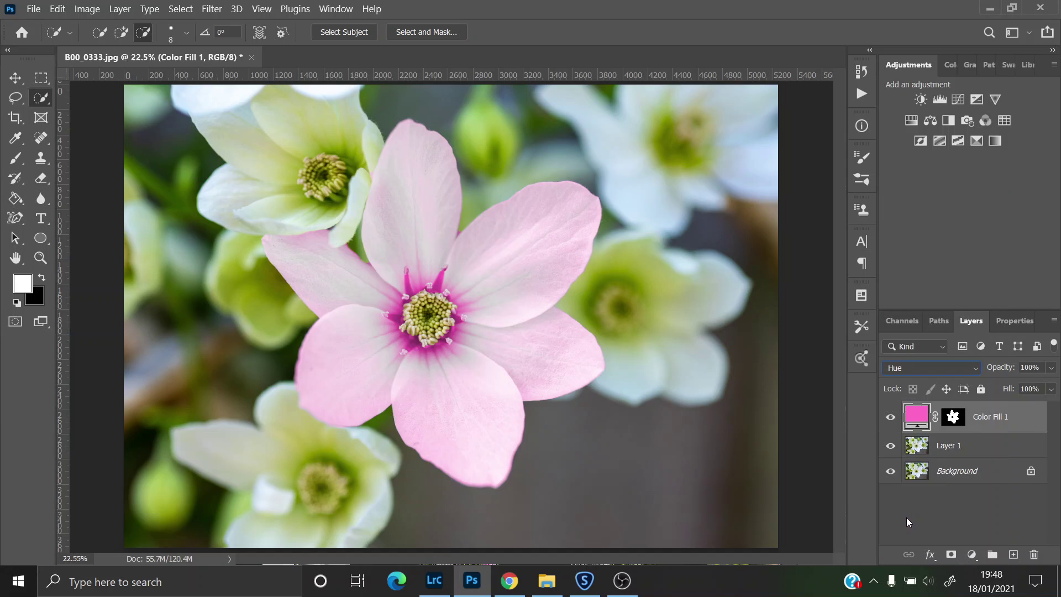
pyautogui.click(1050, 367)
pyautogui.moveTo(1053, 386); pyautogui.dragTo(1044, 388)
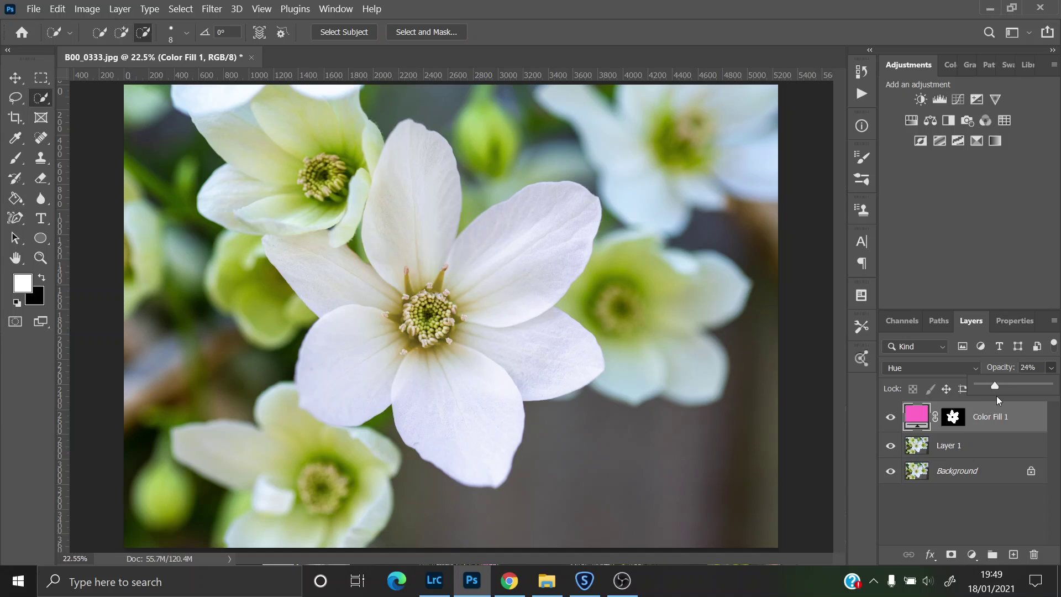
pyautogui.moveTo(1021, 391); pyautogui.dragTo(1056, 393)
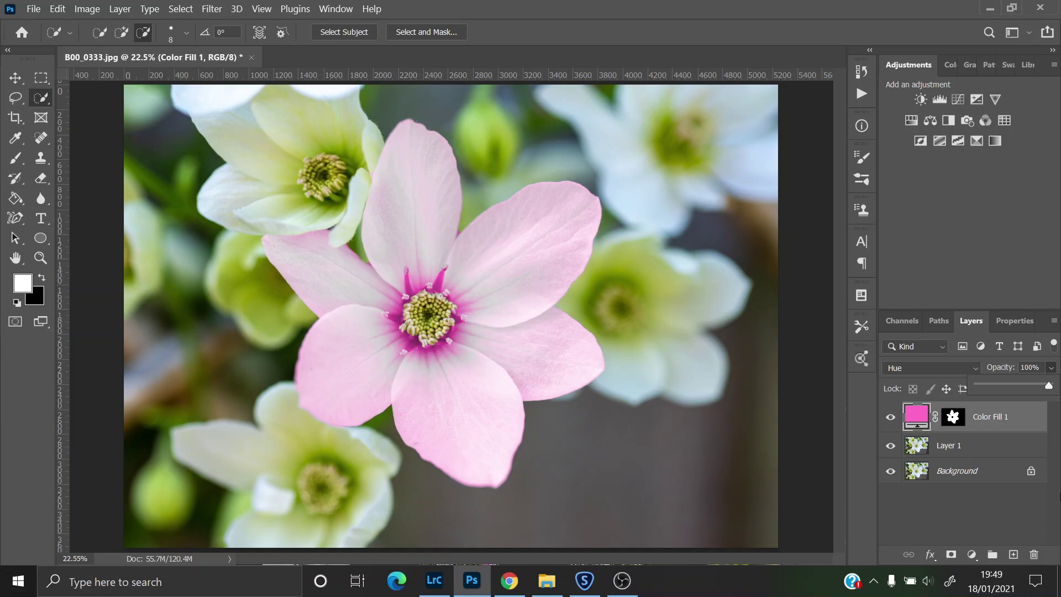
# Set the pink fill layer's blend mode to Color, test it at 60% opacity and return the opacity to 100%
pyautogui.click(976, 370)
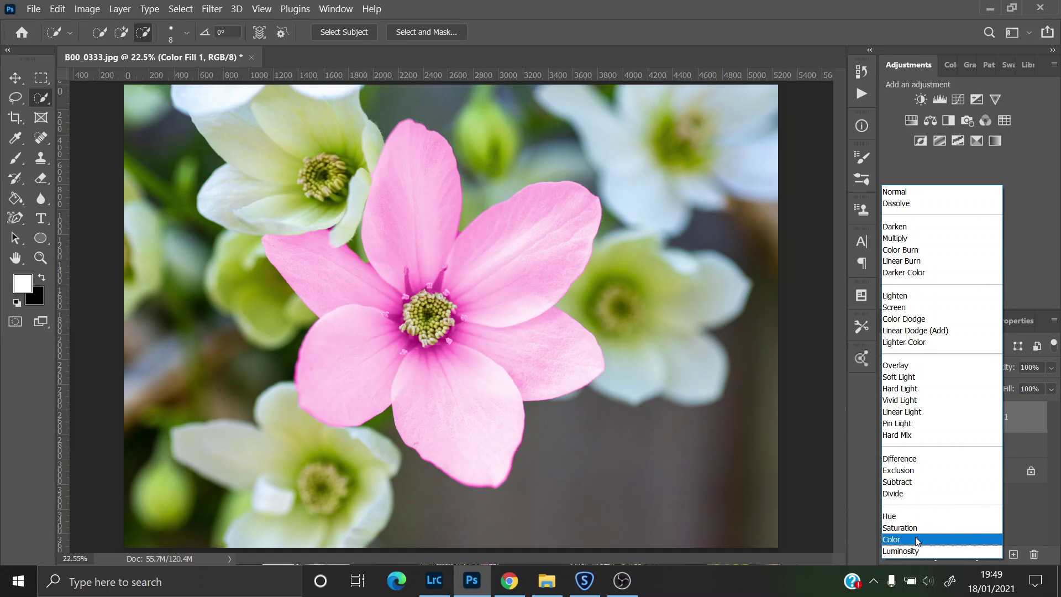
pyautogui.click(917, 540)
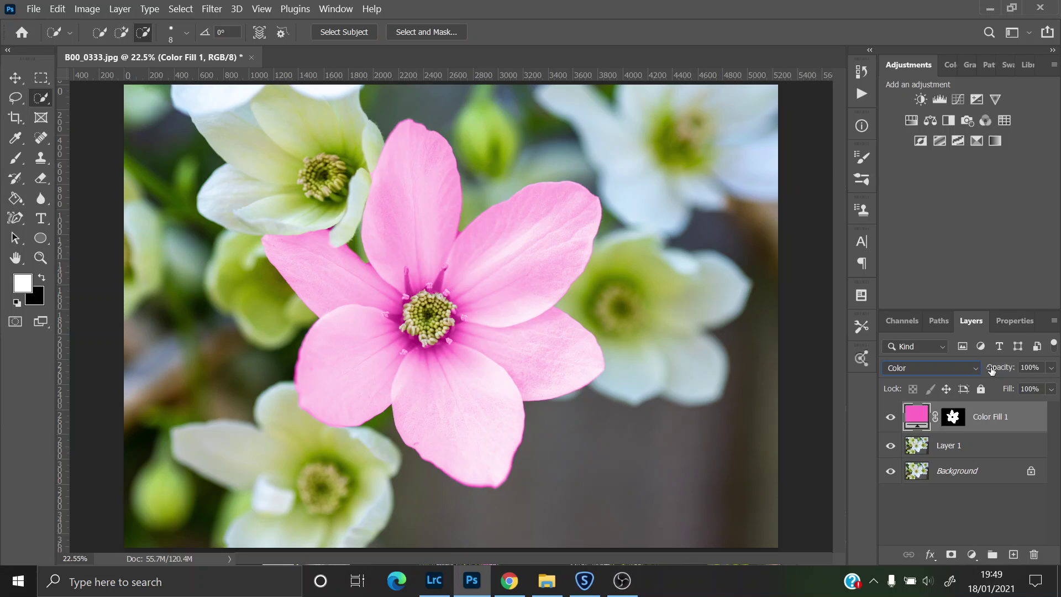
pyautogui.click(1051, 367)
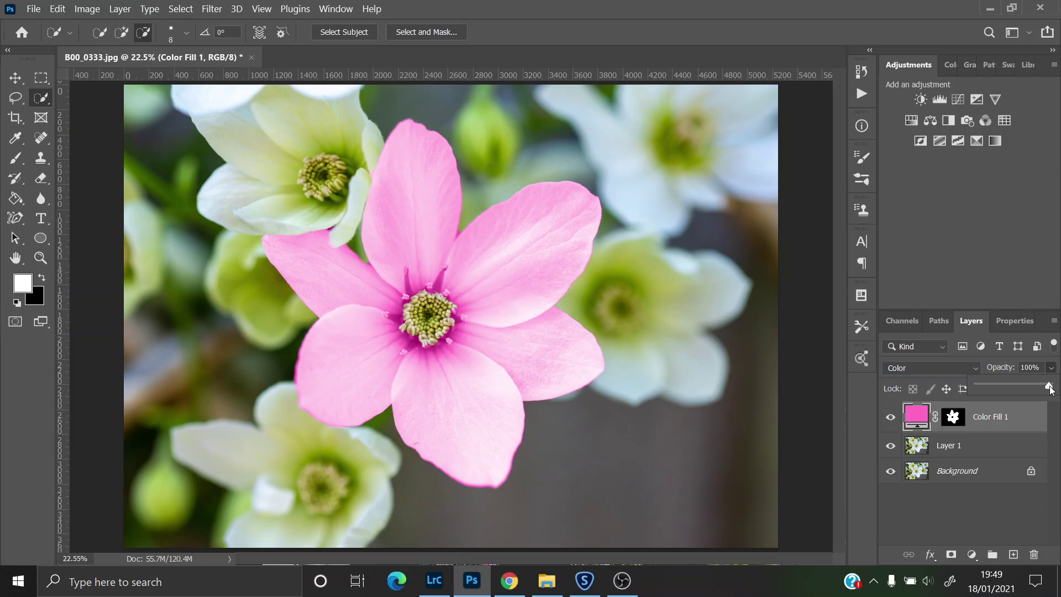
pyautogui.moveTo(1049, 388); pyautogui.dragTo(1041, 389)
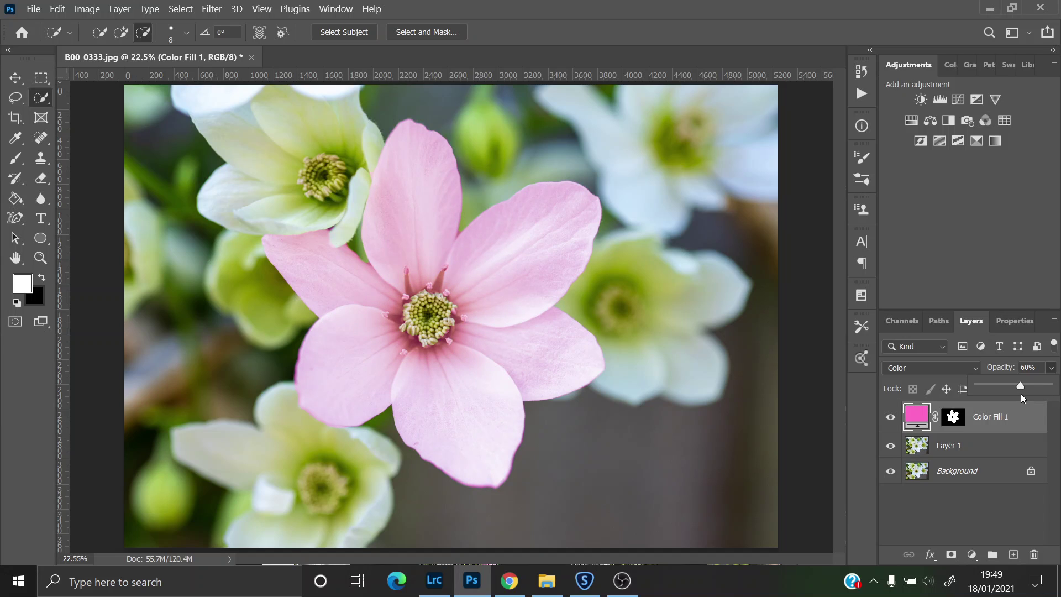
pyautogui.moveTo(1019, 392); pyautogui.dragTo(1051, 392)
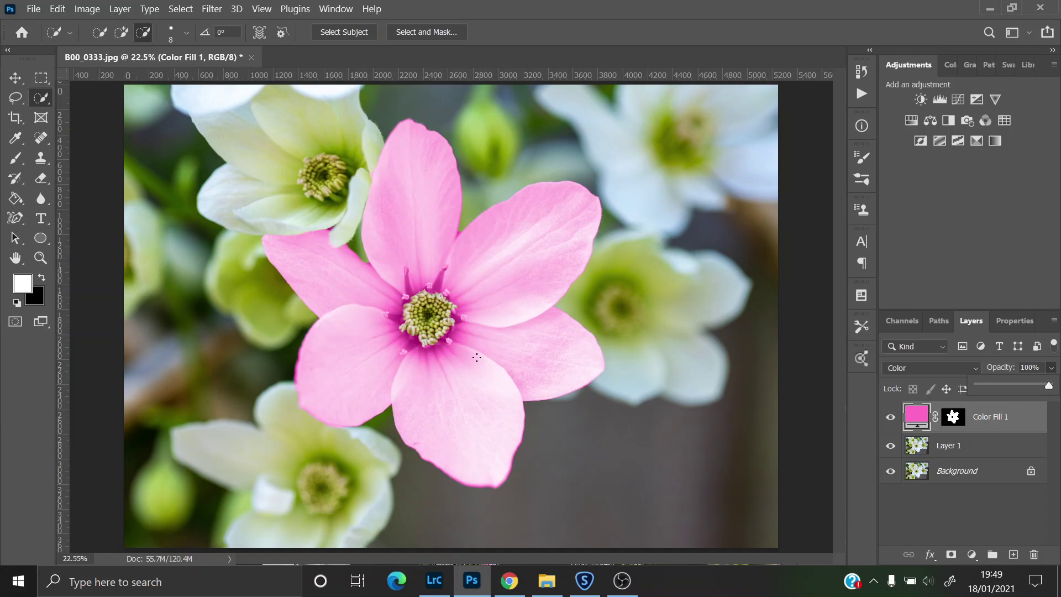
# Examine the edges and centre of the recoloured flower up close
pyautogui.click(40, 258)
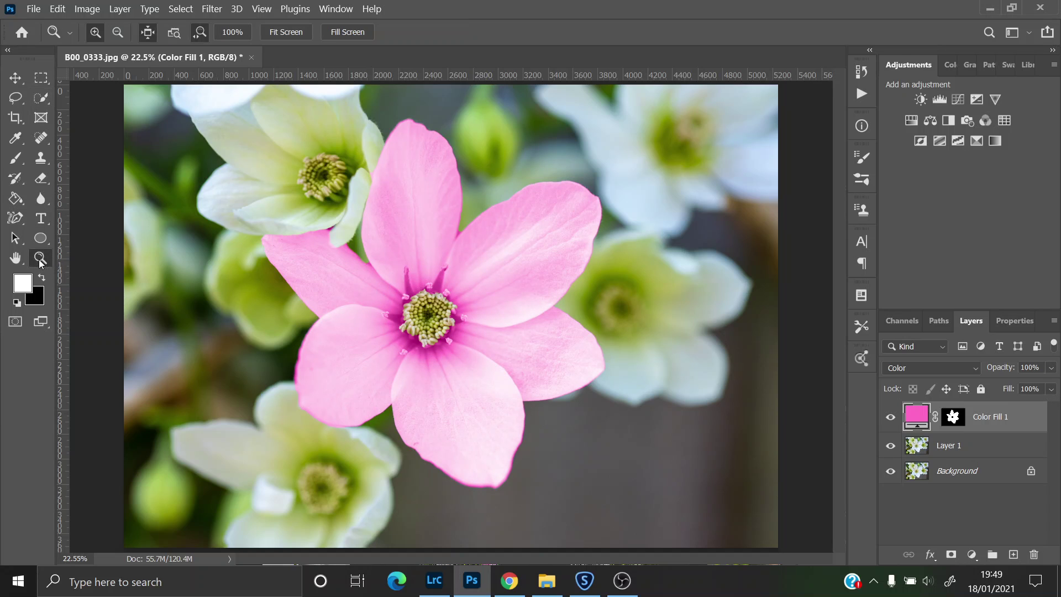
pyautogui.moveTo(355, 206); pyautogui.dragTo(412, 171)
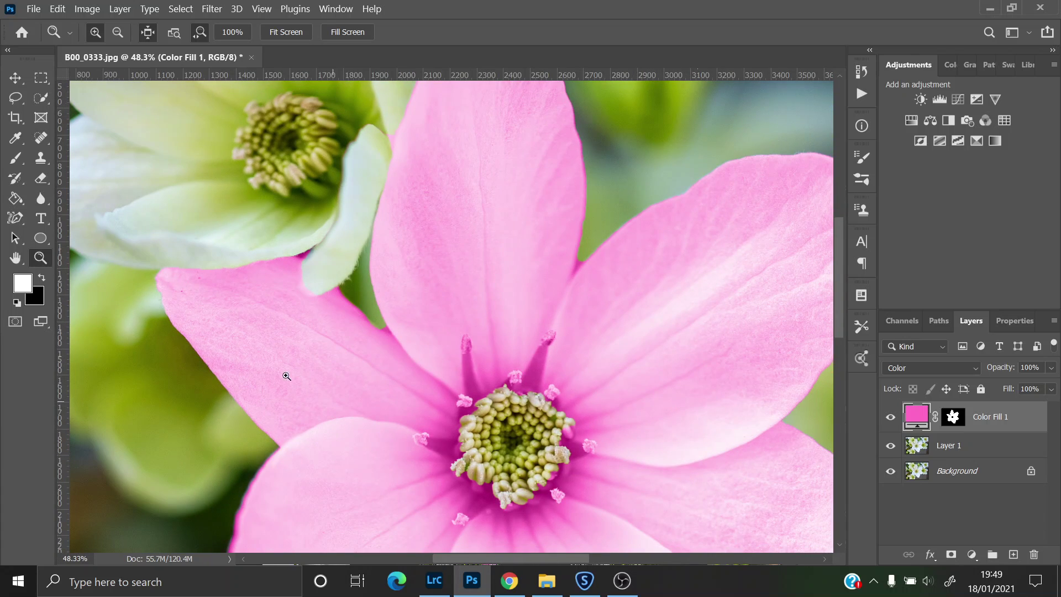
pyautogui.moveTo(522, 338); pyautogui.dragTo(488, 328)
pyautogui.moveTo(593, 506); pyautogui.dragTo(576, 503)
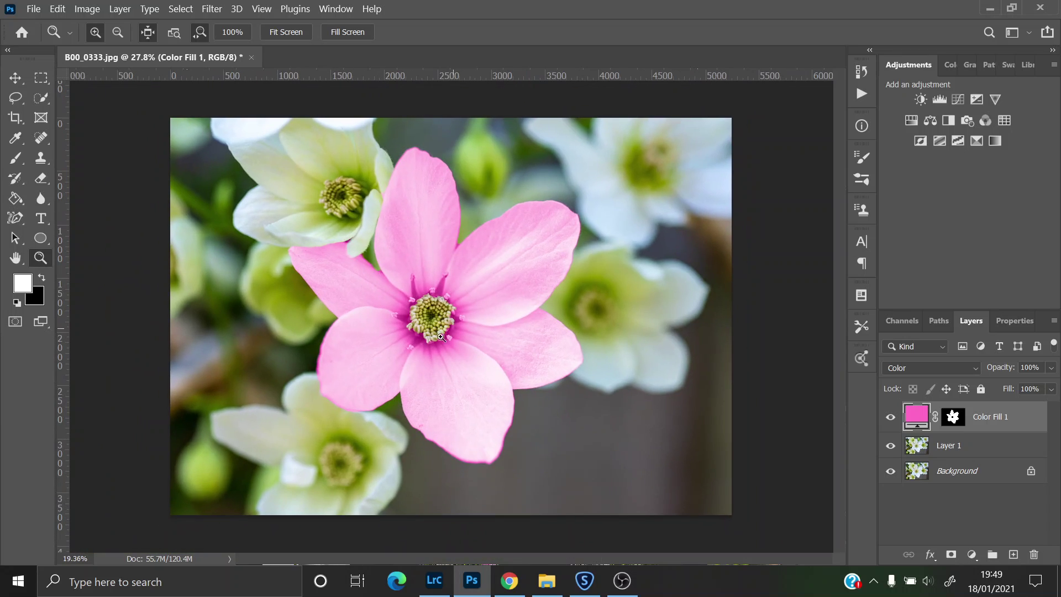
pyautogui.moveTo(442, 338); pyautogui.dragTo(444, 369)
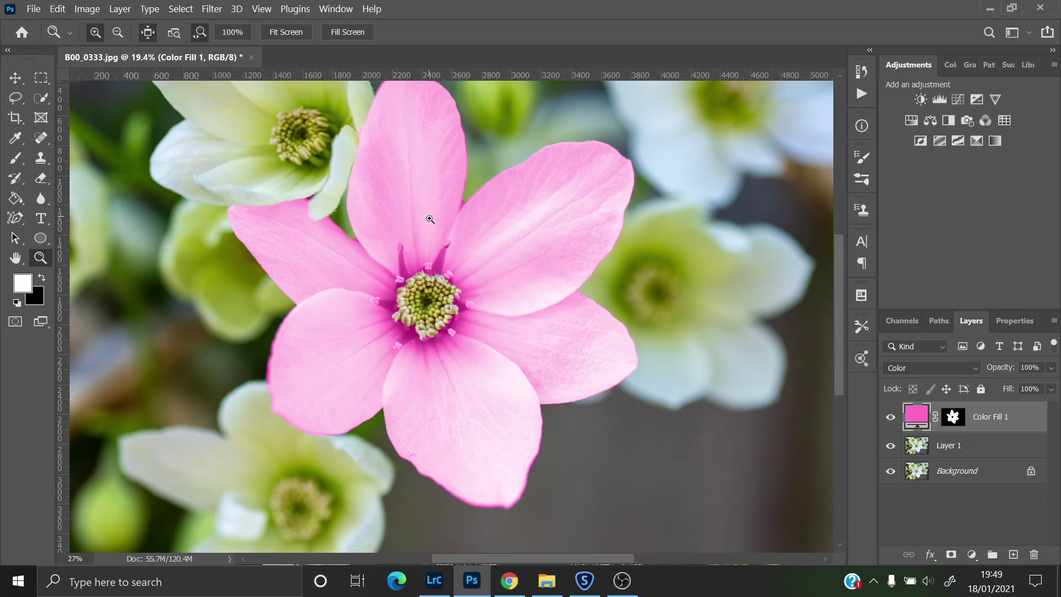
pyautogui.moveTo(431, 219); pyautogui.dragTo(415, 241)
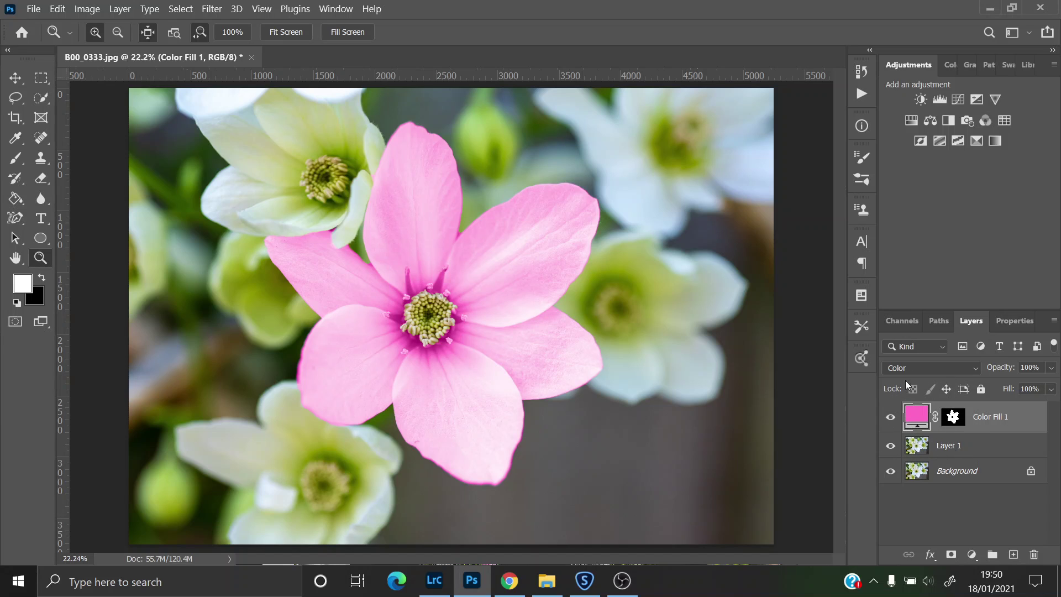
# Change the petal fill layer's colour from pink to light blue #6dbfff
pyautogui.doubleClick(920, 415)
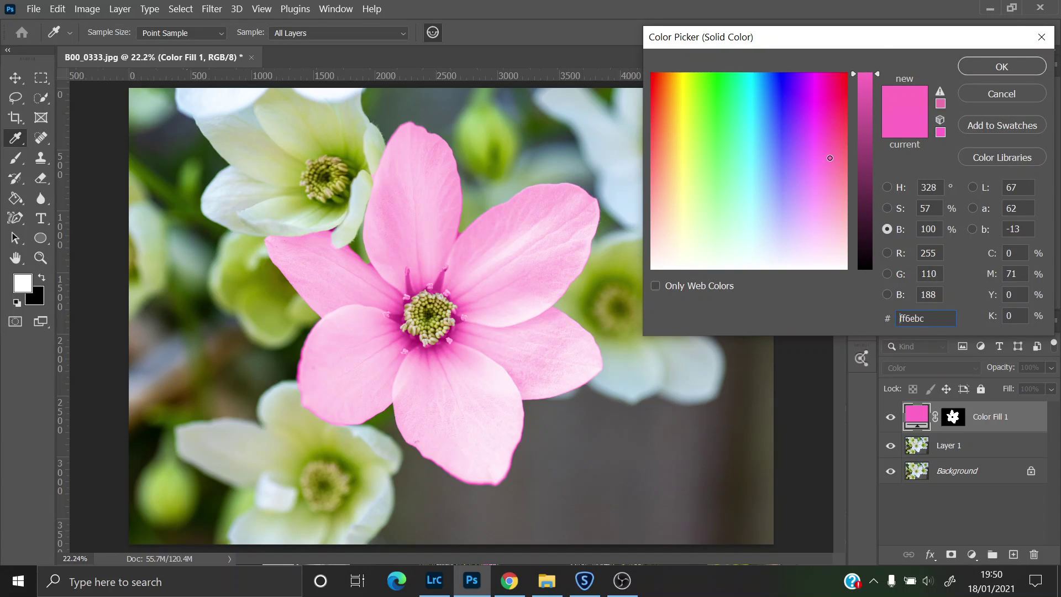
pyautogui.doubleClick(909, 318)
pyautogui.write('33fdff')
pyautogui.moveTo(747, 112)
pyautogui.mouseDown()
pyautogui.moveTo(735, 111)
pyautogui.moveTo(732, 135)
pyautogui.moveTo(765, 157)
pyautogui.mouseUp()
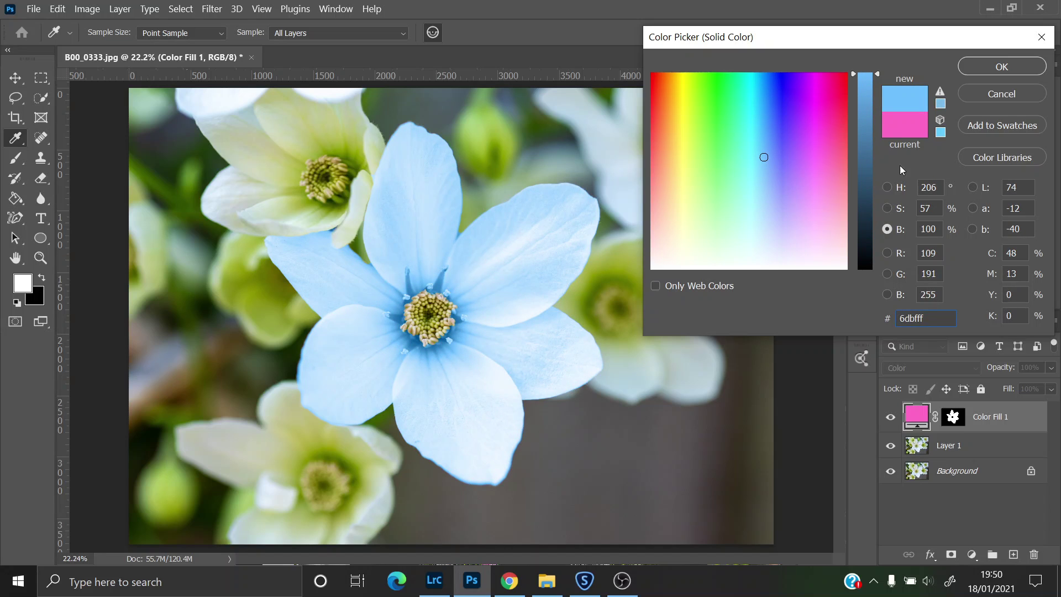
pyautogui.click(1002, 67)
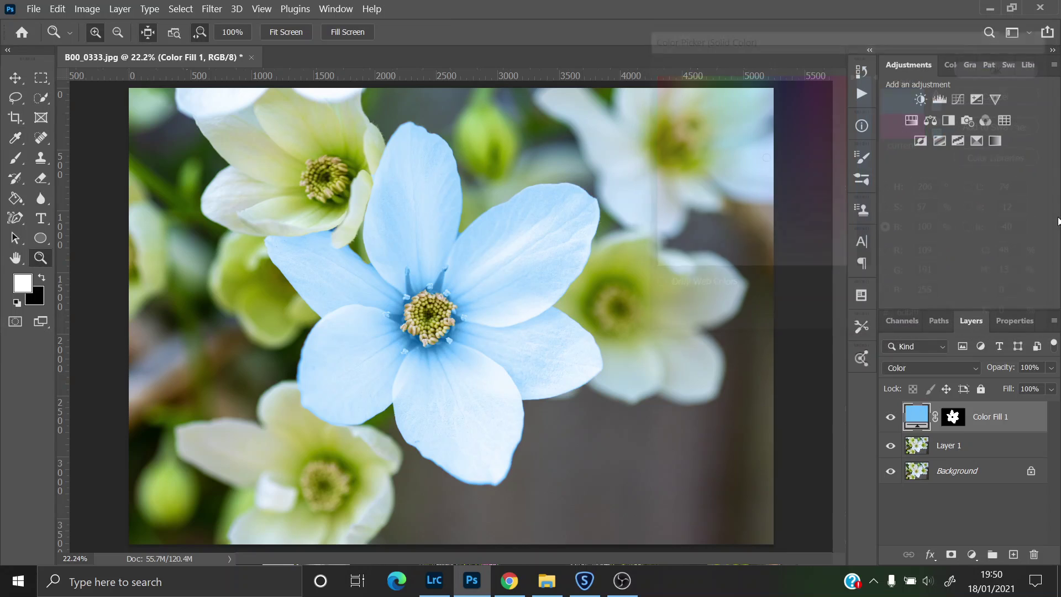
# Test the blue fill layer at 70% opacity and return the opacity to 100%
pyautogui.click(1054, 373)
pyautogui.moveTo(1052, 387); pyautogui.dragTo(1045, 390)
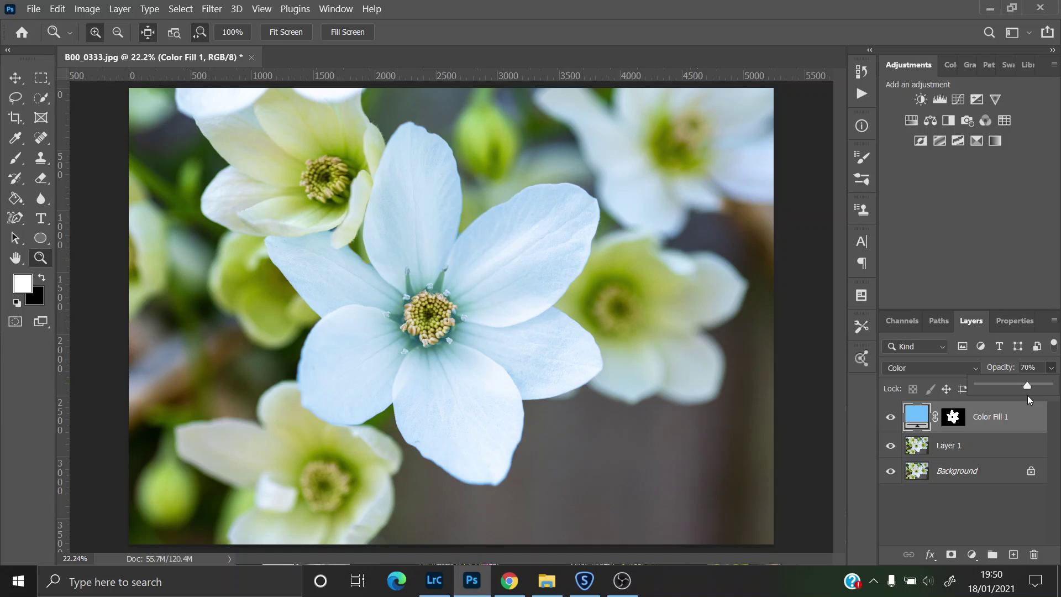
pyautogui.moveTo(1028, 398); pyautogui.dragTo(1053, 385)
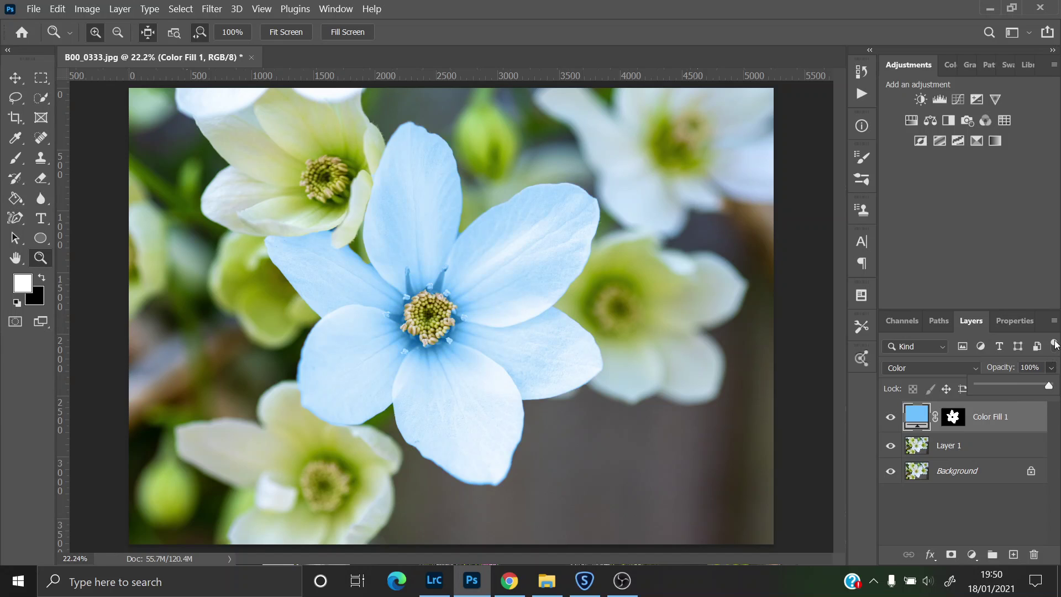
pyautogui.click(1006, 525)
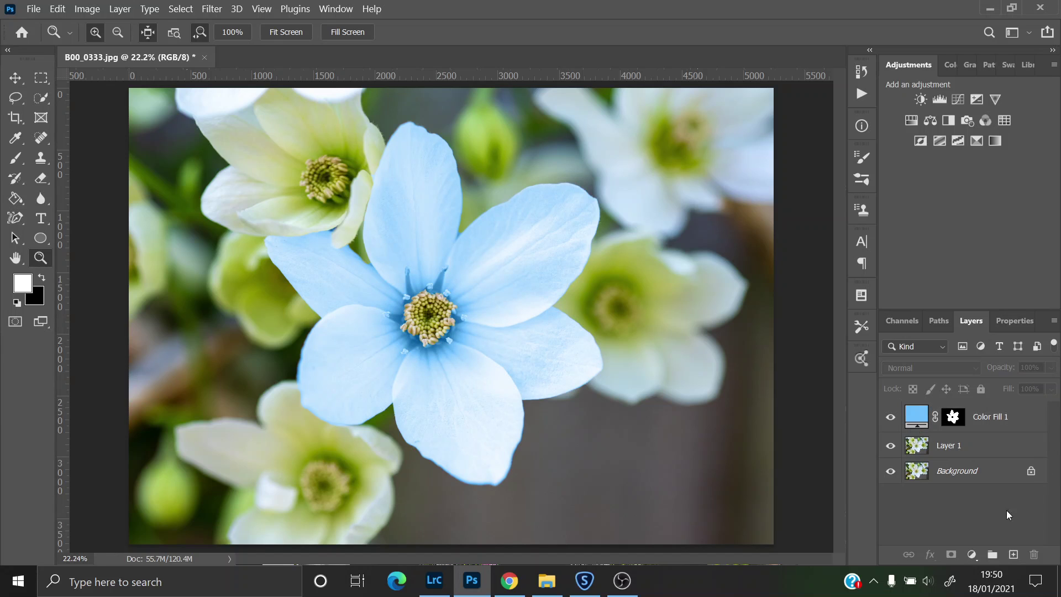
# Try a lower Fill value on the blue fill layer and restore it to 100%
pyautogui.click(909, 424)
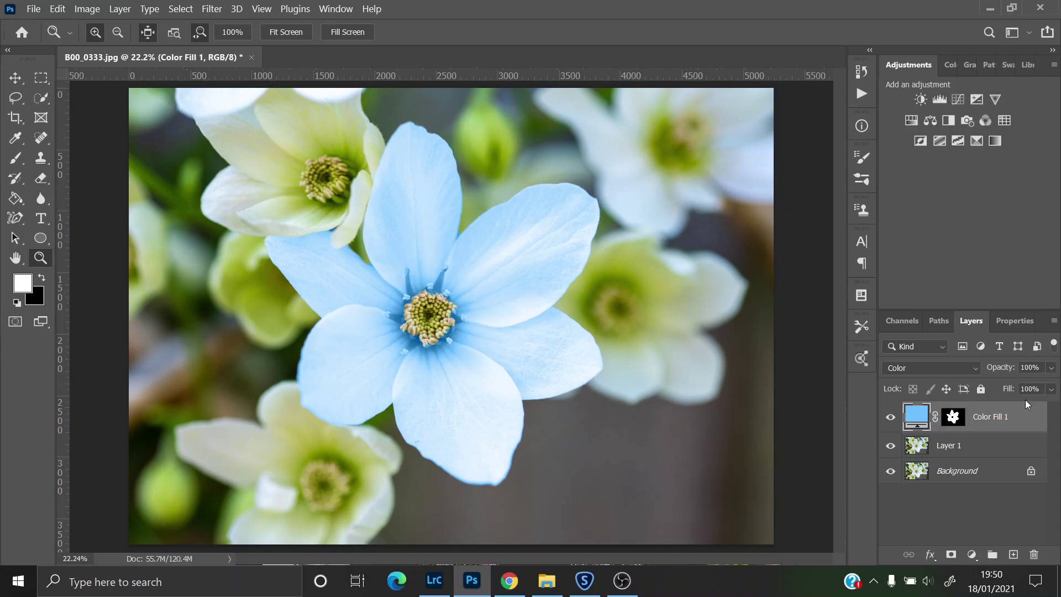
pyautogui.click(1051, 390)
pyautogui.moveTo(1049, 408); pyautogui.dragTo(989, 421)
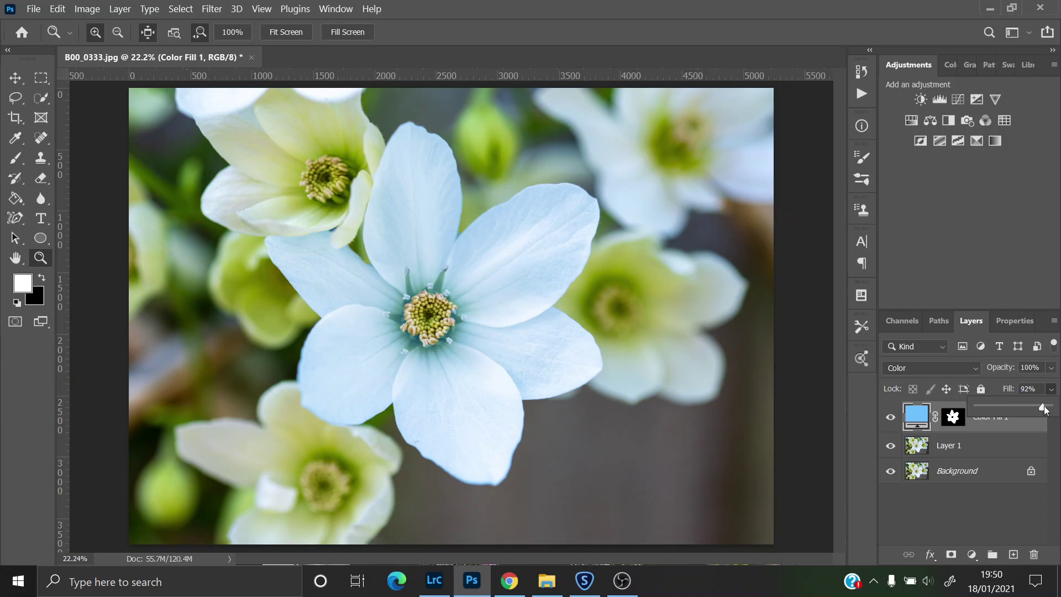
pyautogui.moveTo(1025, 409); pyautogui.dragTo(1049, 408)
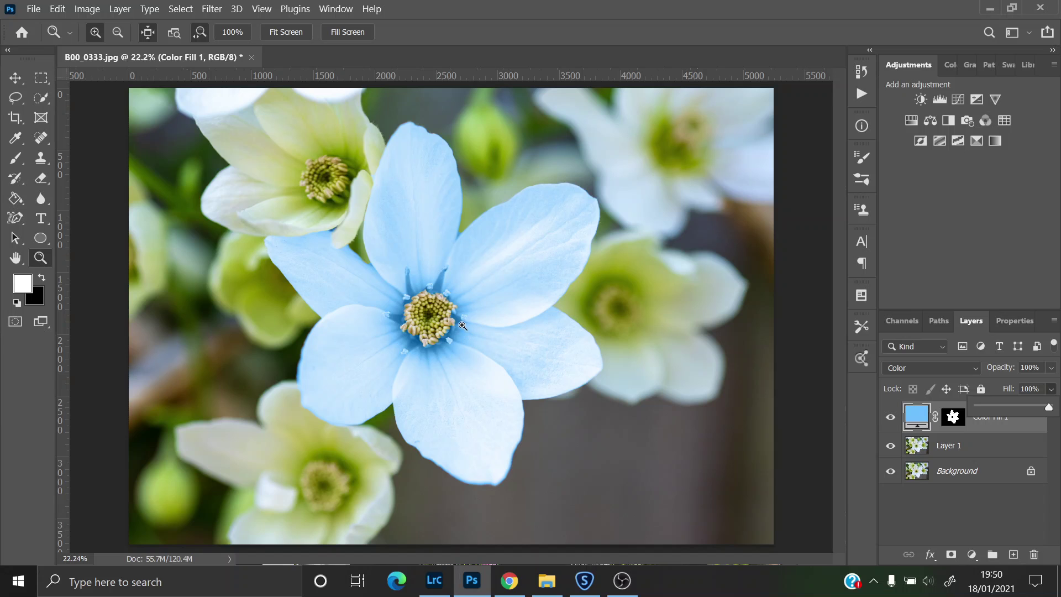
# Set the petal fill layer's colour to the more saturated blue #32afff
pyautogui.doubleClick(915, 415)
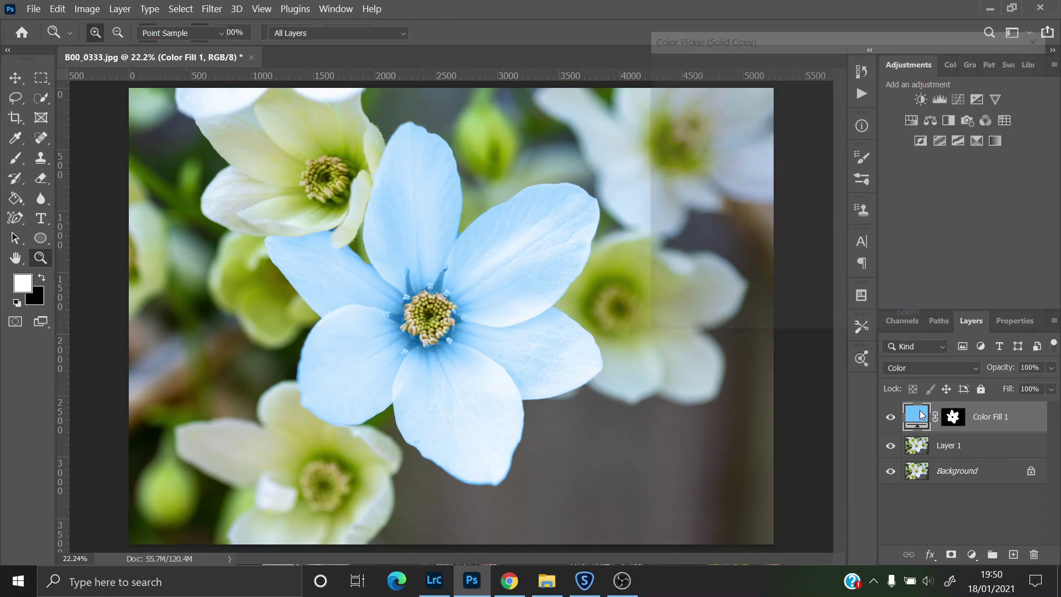
pyautogui.moveTo(777, 162)
pyautogui.mouseDown()
pyautogui.moveTo(821, 213)
pyautogui.moveTo(828, 241)
pyautogui.moveTo(670, 260)
pyautogui.moveTo(657, 227)
pyautogui.moveTo(655, 80)
pyautogui.moveTo(665, 103)
pyautogui.moveTo(764, 85)
pyautogui.moveTo(815, 127)
pyautogui.moveTo(777, 132)
pyautogui.moveTo(754, 117)
pyautogui.moveTo(773, 118)
pyautogui.moveTo(743, 113)
pyautogui.moveTo(762, 112)
pyautogui.mouseUp()
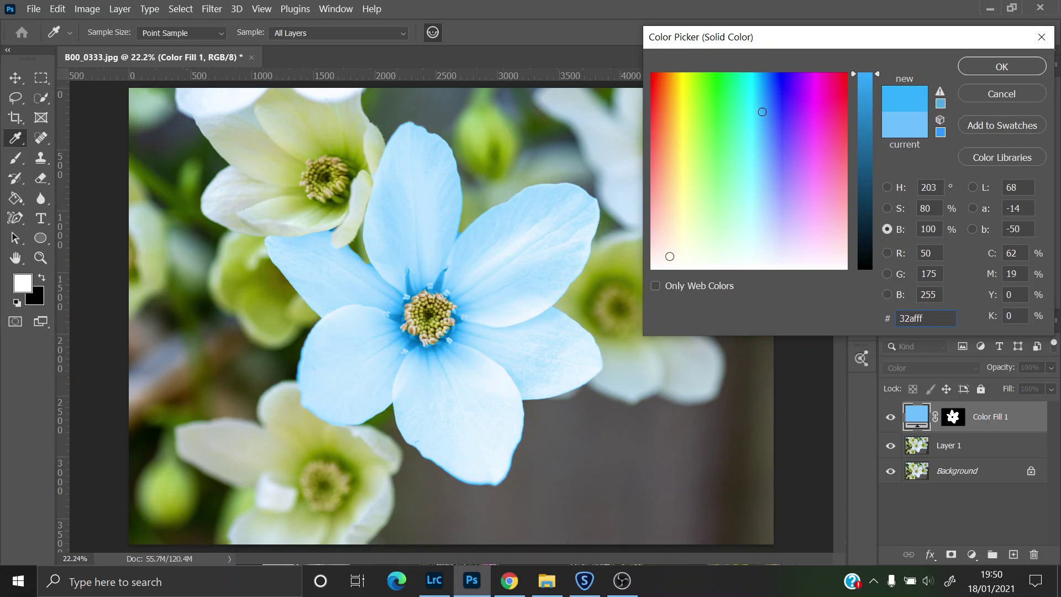
pyautogui.click(1002, 66)
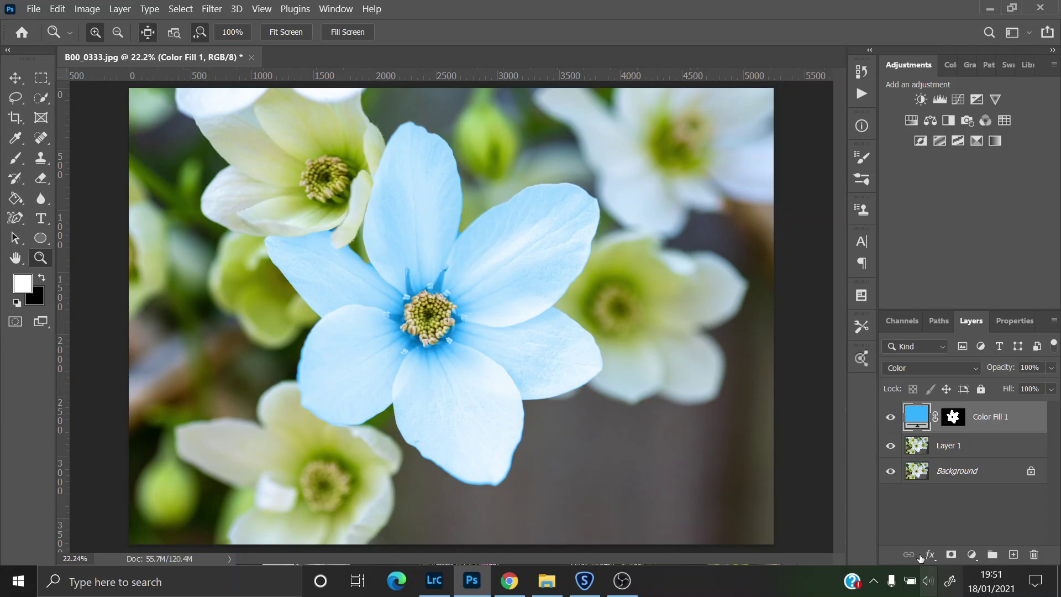
# Compare the flower with and without the blue fill layer, leaving the layer visible
pyautogui.click(890, 421)
pyautogui.click(889, 416)
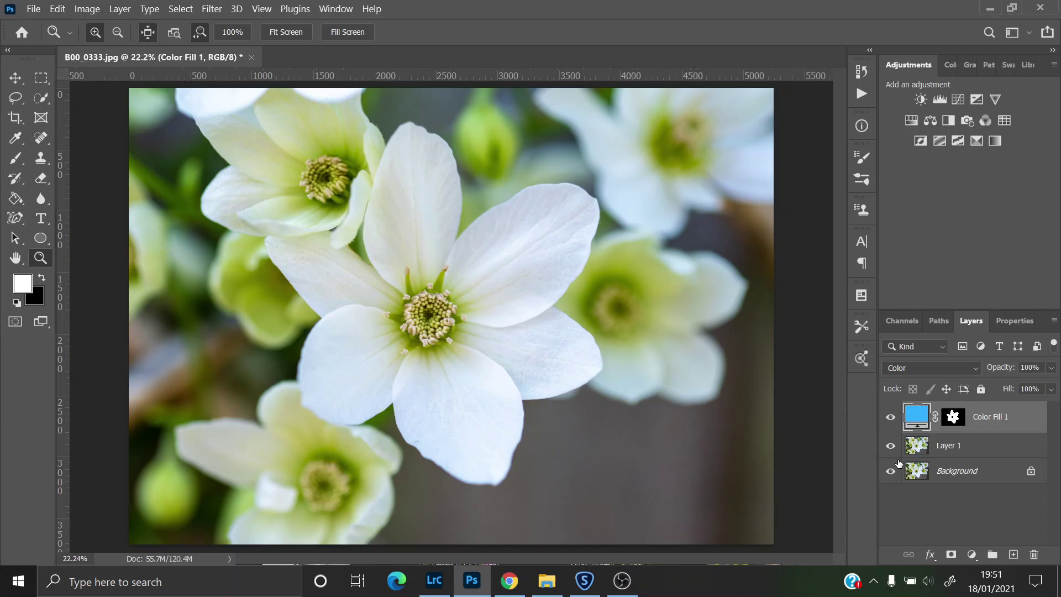
pyautogui.click(890, 418)
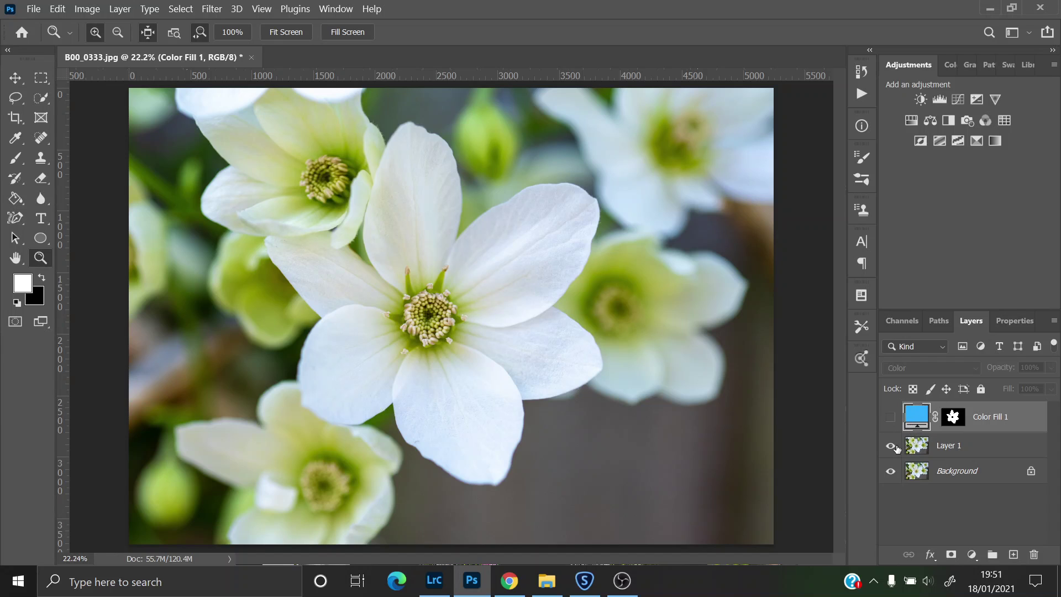
pyautogui.click(889, 416)
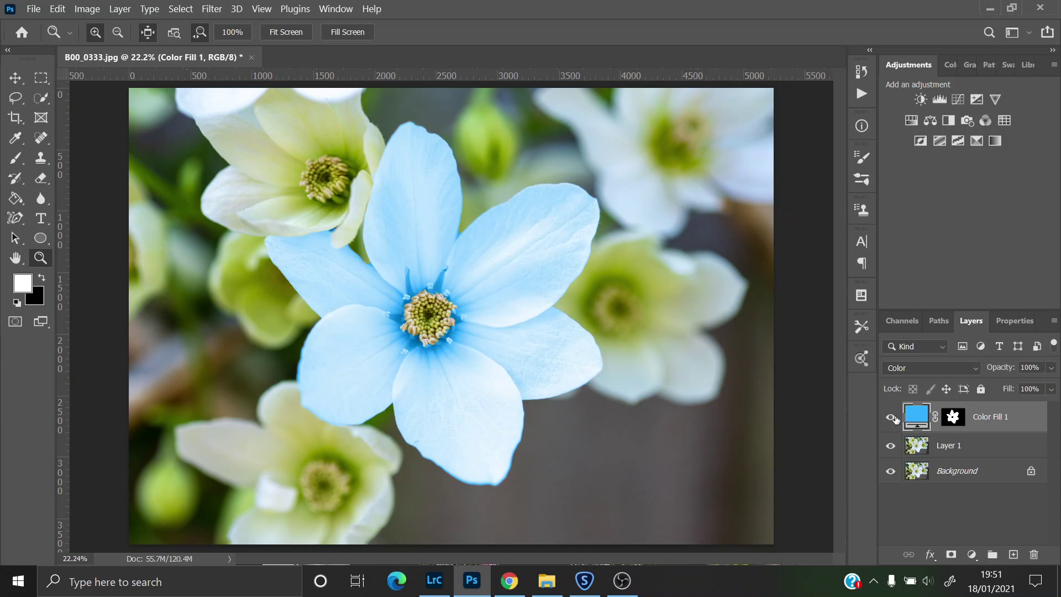
pyautogui.click(890, 416)
pyautogui.click(891, 417)
# Make Layer 1 active and bring back the previous petal selection with Reselect
pyautogui.click(948, 448)
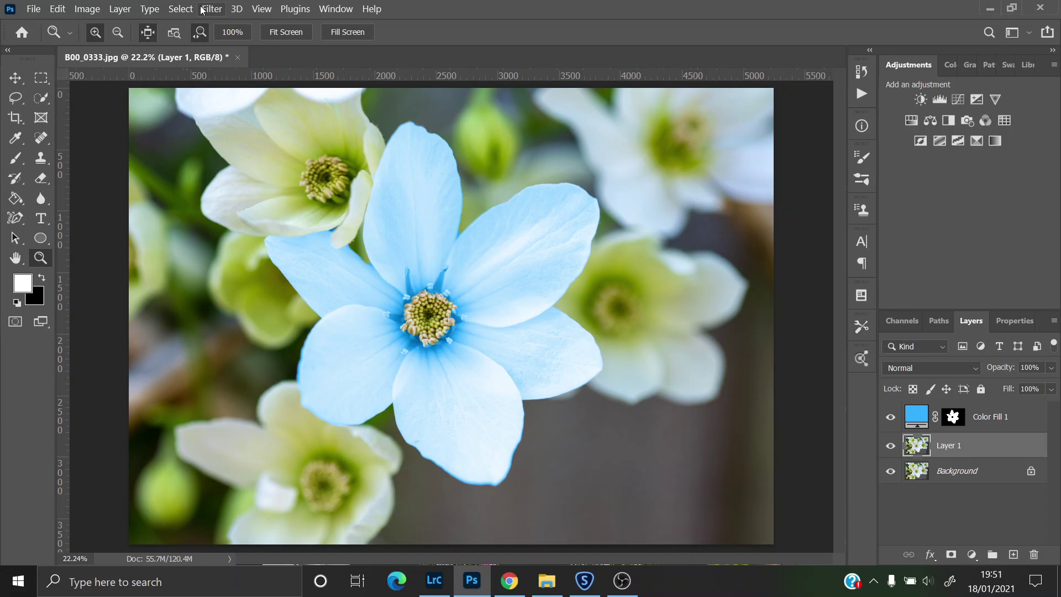
pyautogui.click(183, 11)
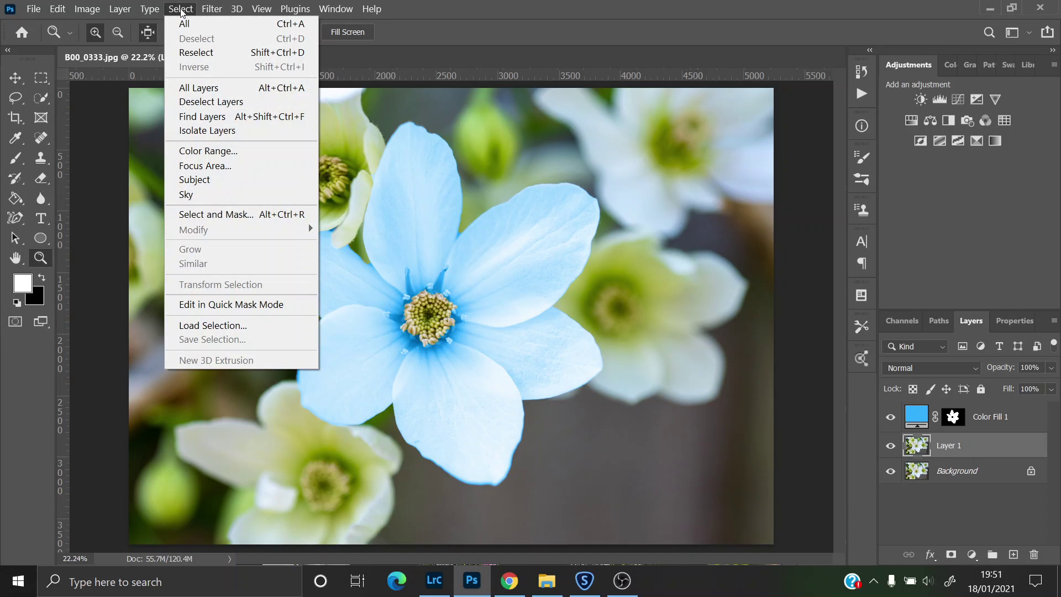
pyautogui.click(190, 52)
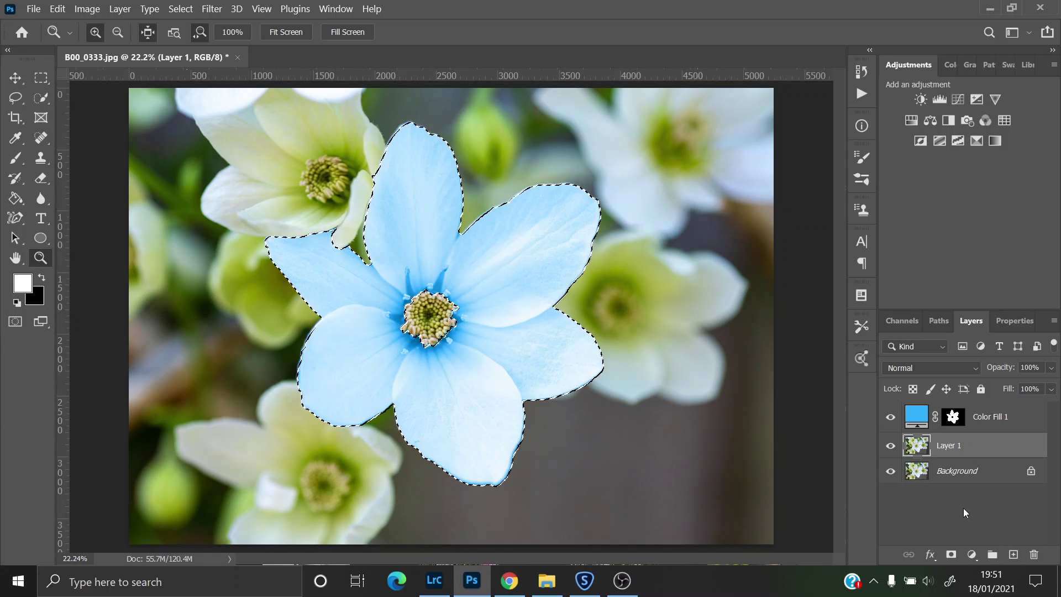
# Add a Gradient fill layer above Layer 1, masked to the selected petals
pyautogui.click(972, 555)
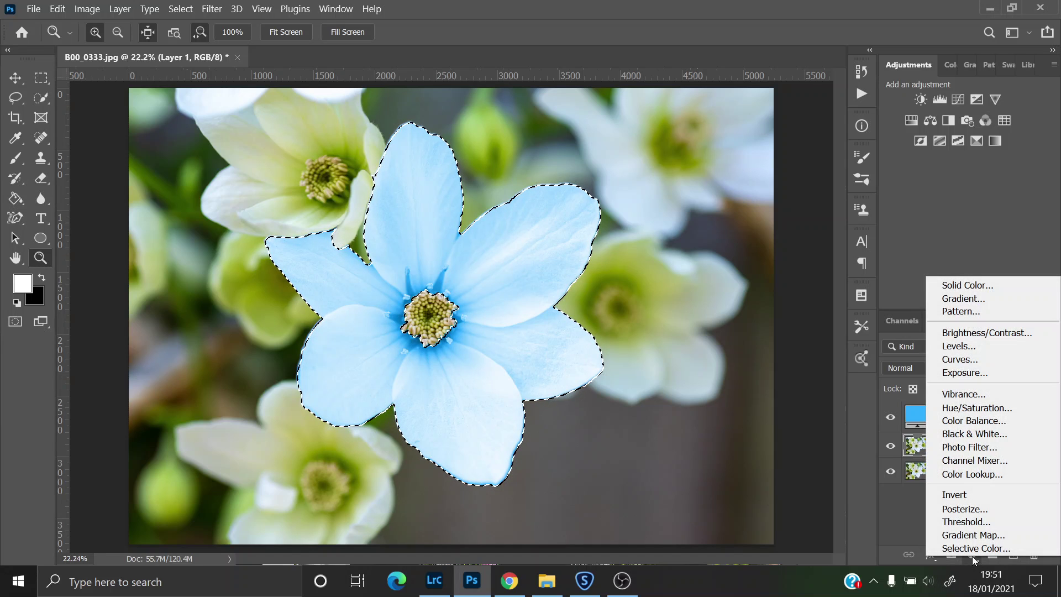
pyautogui.click(917, 519)
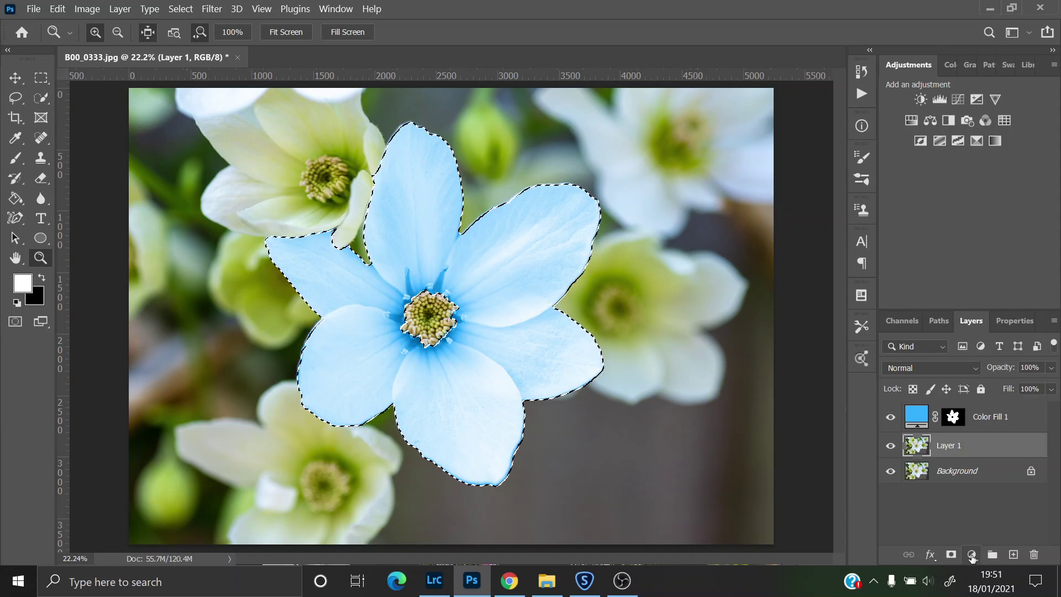
pyautogui.click(972, 555)
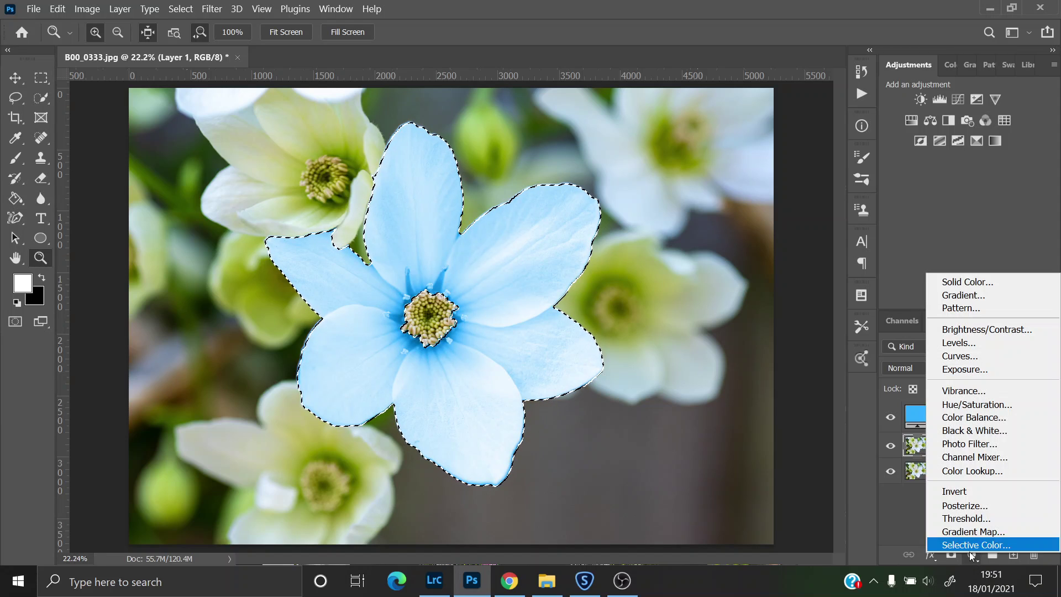
pyautogui.click(962, 295)
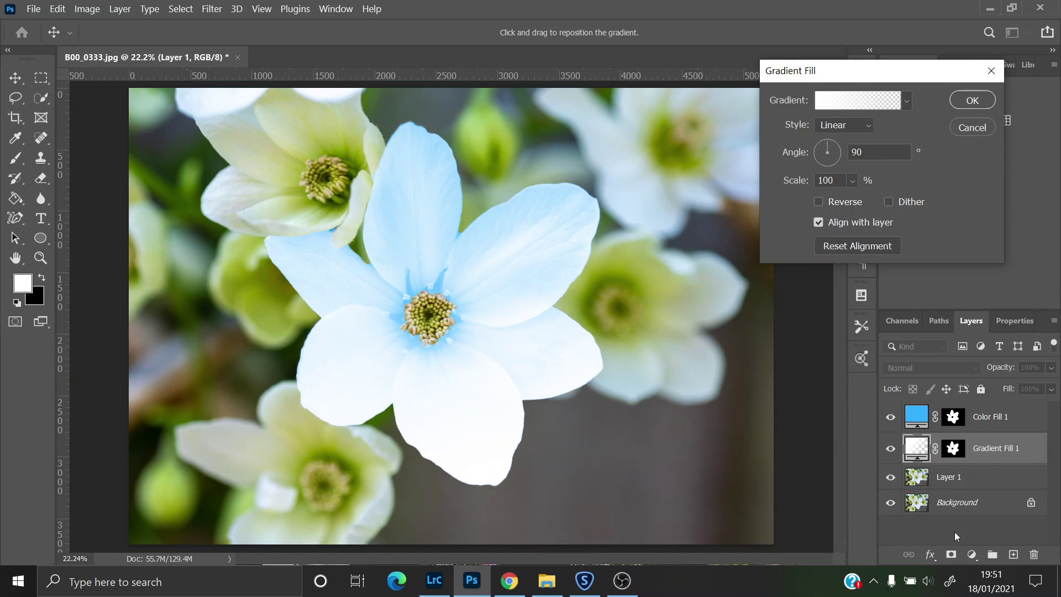
# Apply the teal, pink and violet Iridescent_14 preset to the gradient fill
pyautogui.click(906, 100)
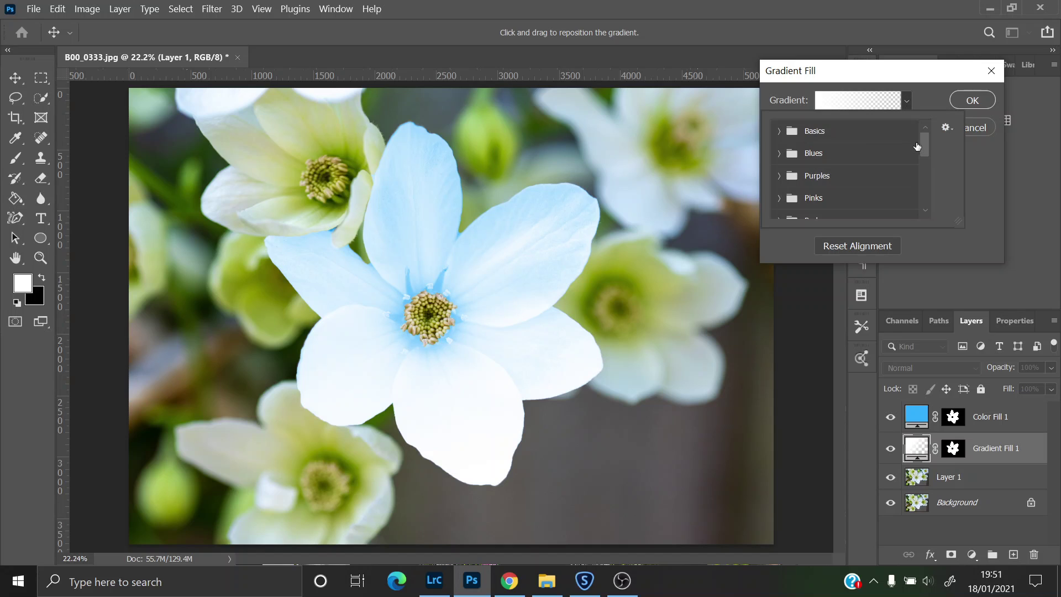
pyautogui.moveTo(926, 142); pyautogui.dragTo(932, 181)
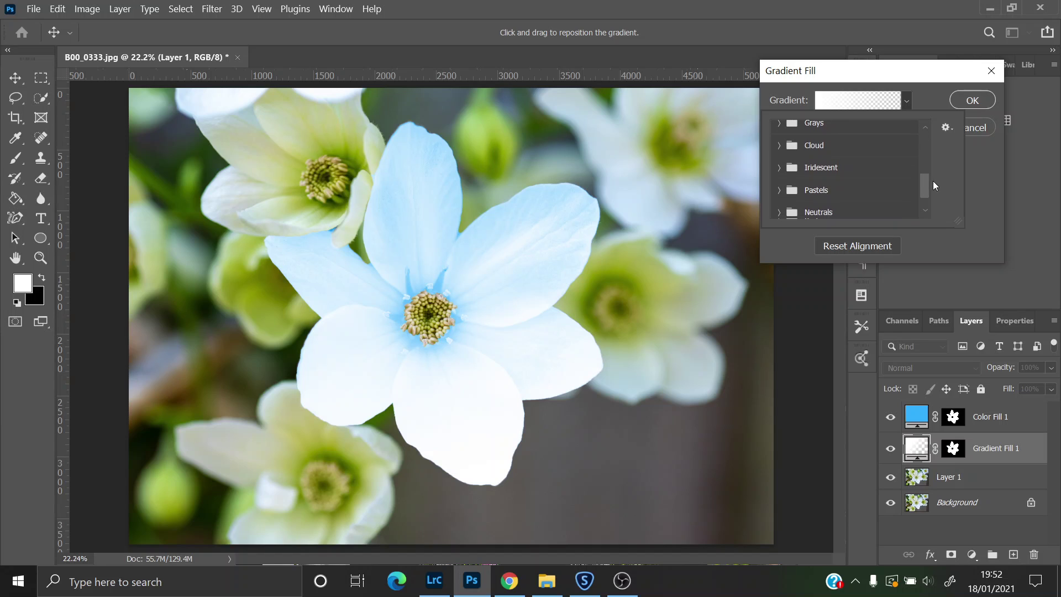
pyautogui.click(779, 167)
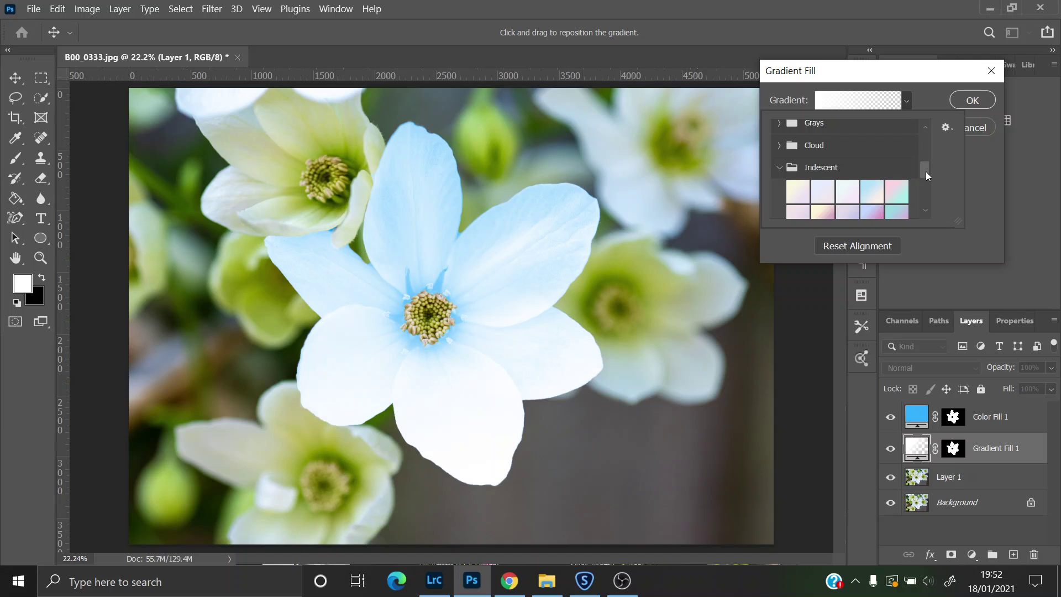
pyautogui.scroll(-1, 925, 171)
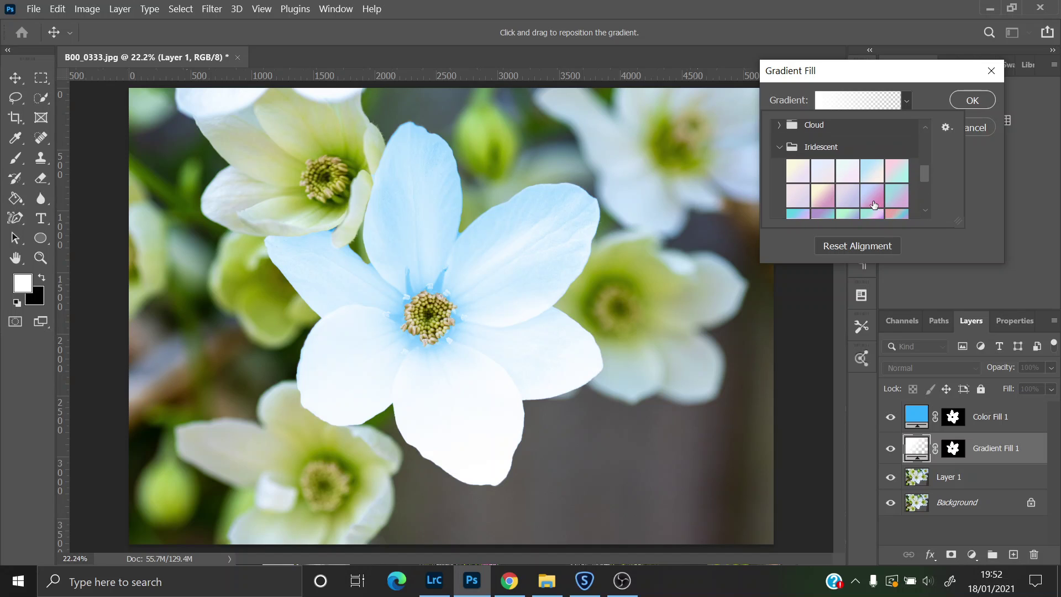
pyautogui.click(873, 199)
pyautogui.click(901, 200)
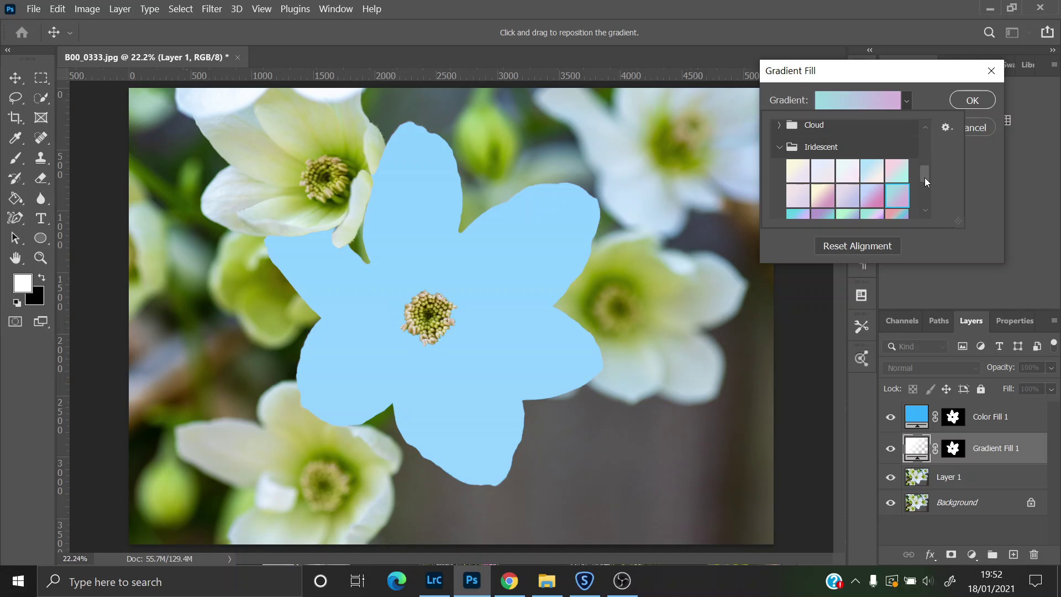
pyautogui.moveTo(924, 178); pyautogui.dragTo(926, 184)
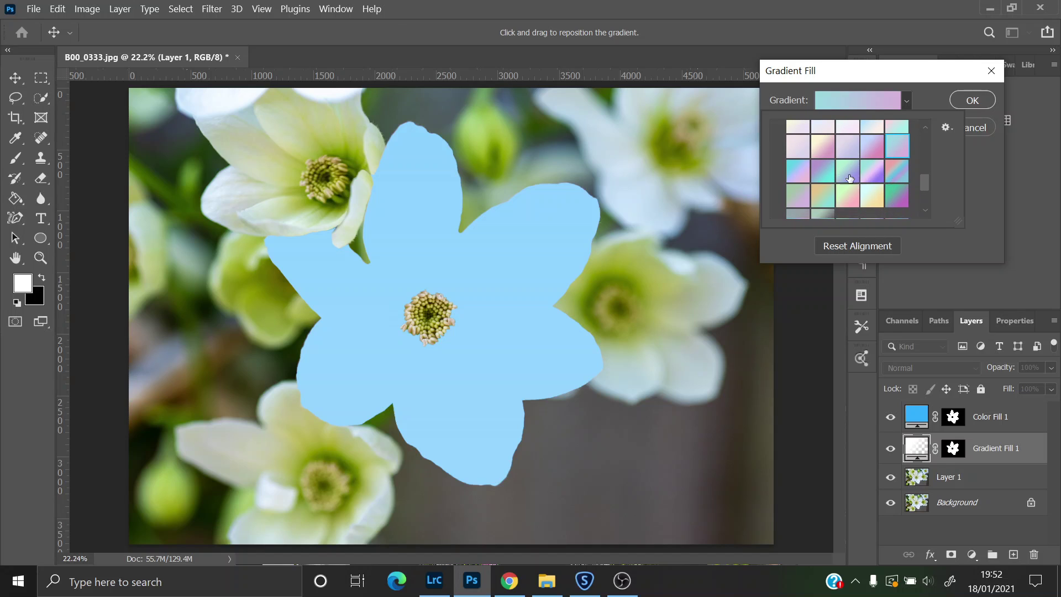
pyautogui.click(872, 180)
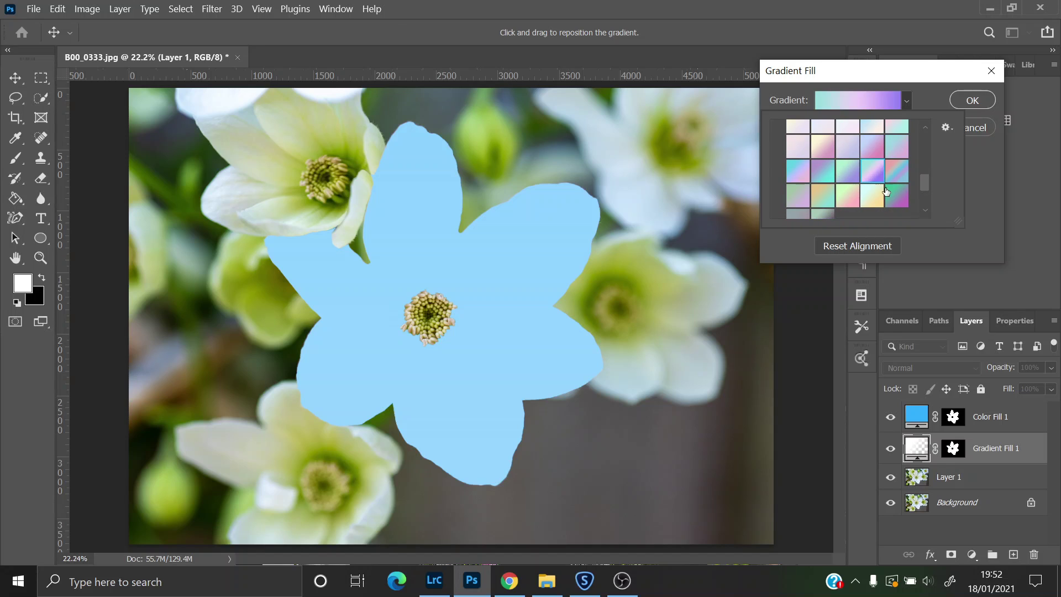
pyautogui.click(976, 101)
pyautogui.click(976, 104)
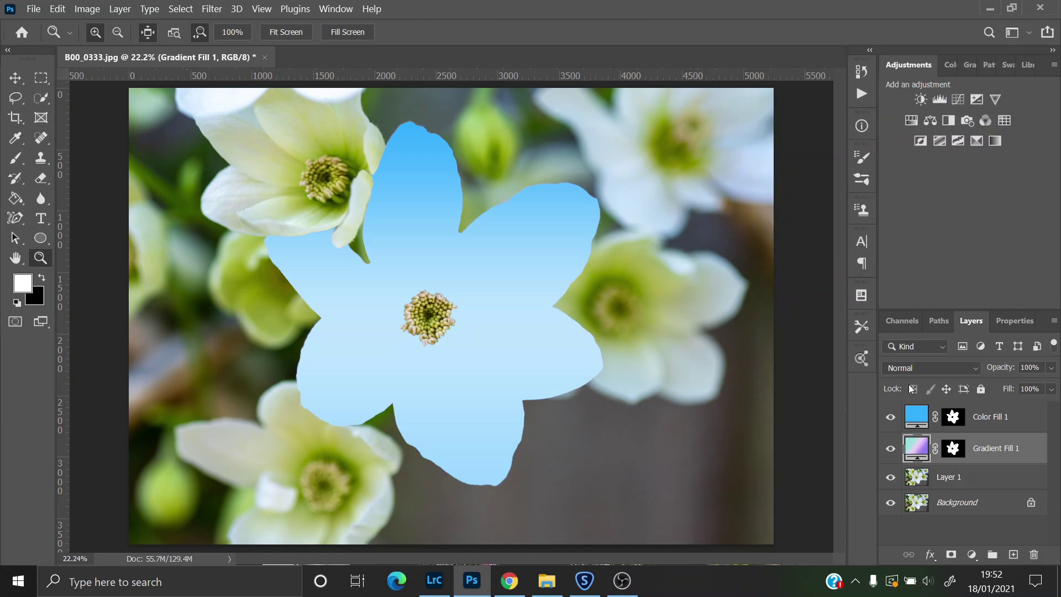
# Set the gradient fill layer's blend mode to Hue and hide the blue Color Fill layer above it
pyautogui.click(977, 369)
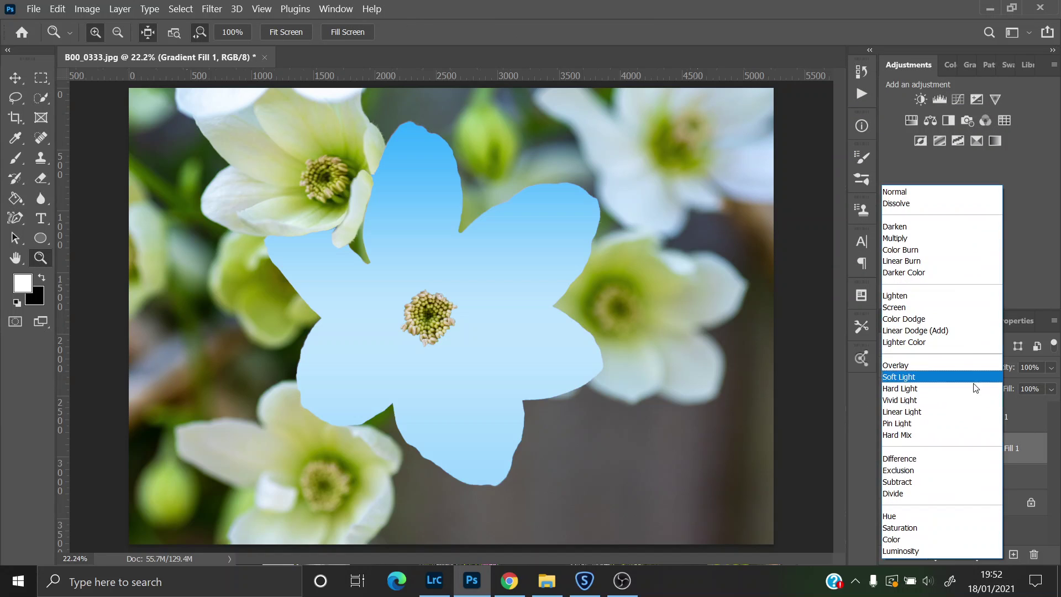
pyautogui.click(900, 516)
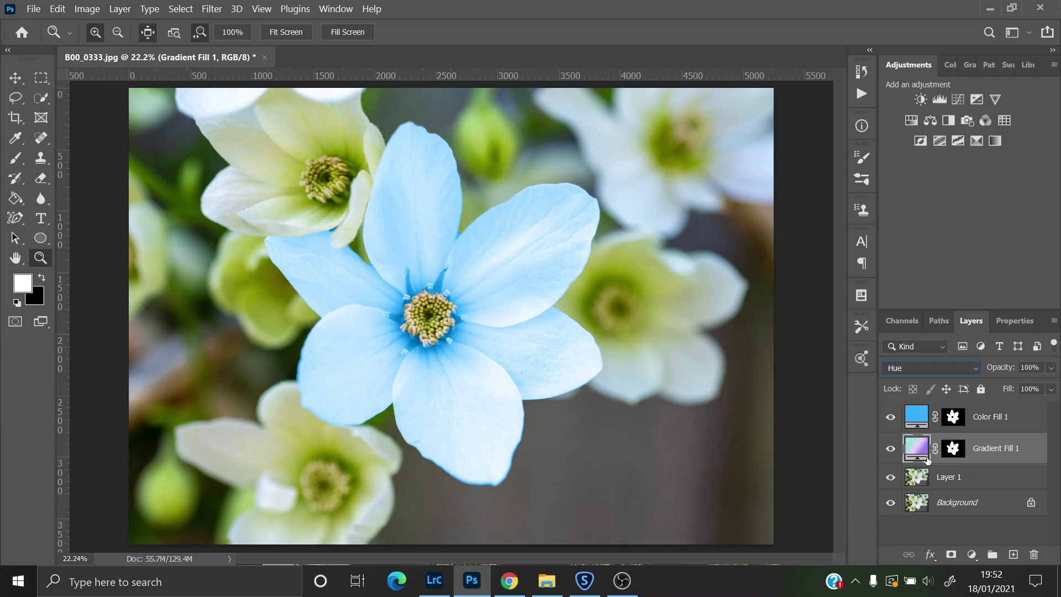
pyautogui.click(890, 418)
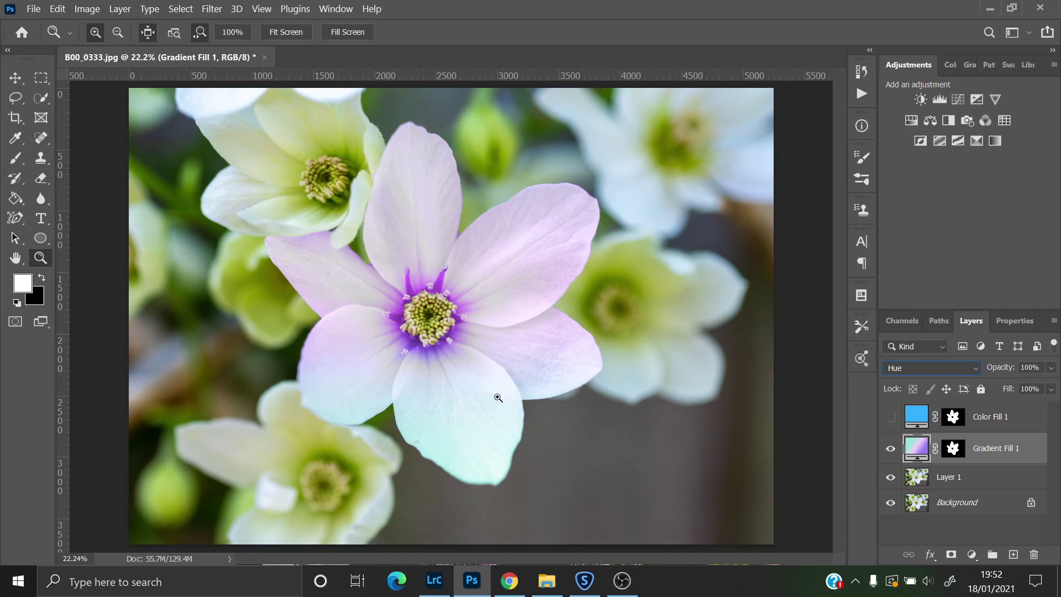
pyautogui.moveTo(480, 445)
pyautogui.mouseDown()
pyautogui.moveTo(519, 454)
pyautogui.moveTo(493, 448)
pyautogui.mouseUp()
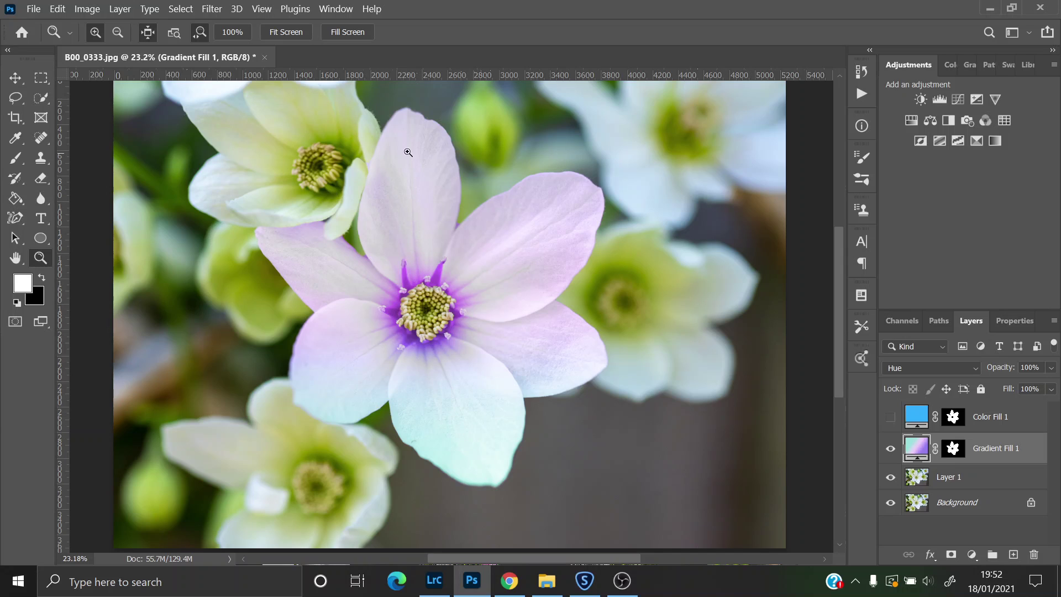
pyautogui.doubleClick(914, 447)
pyautogui.click(865, 100)
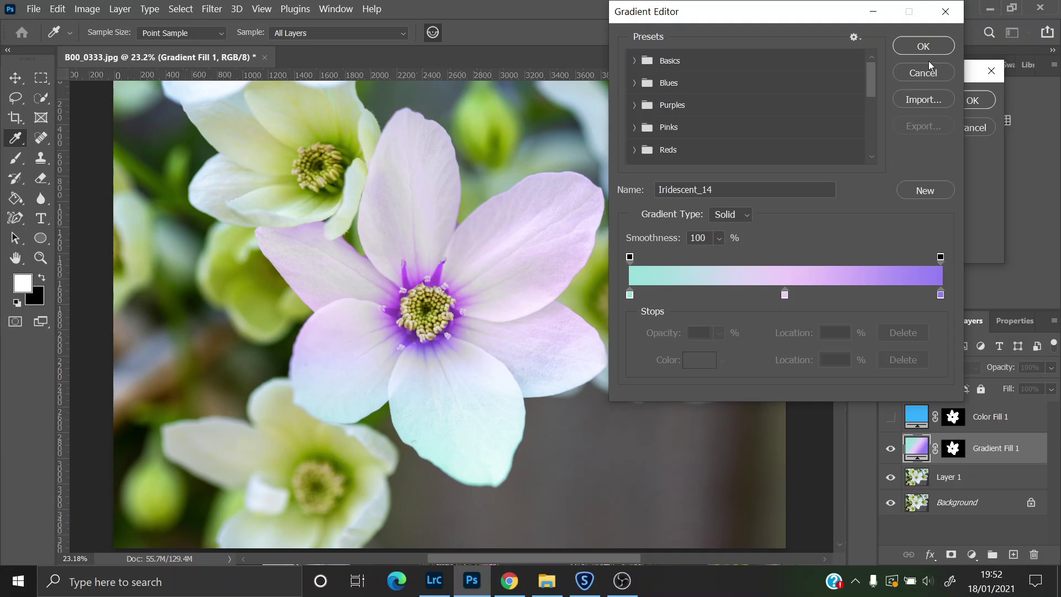
pyautogui.click(923, 47)
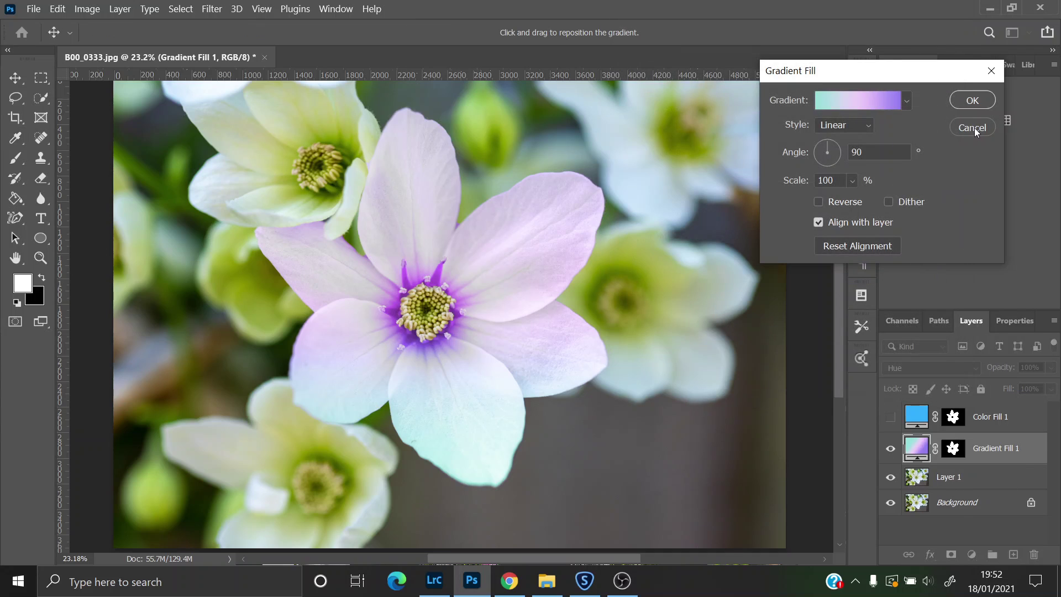
pyautogui.click(973, 127)
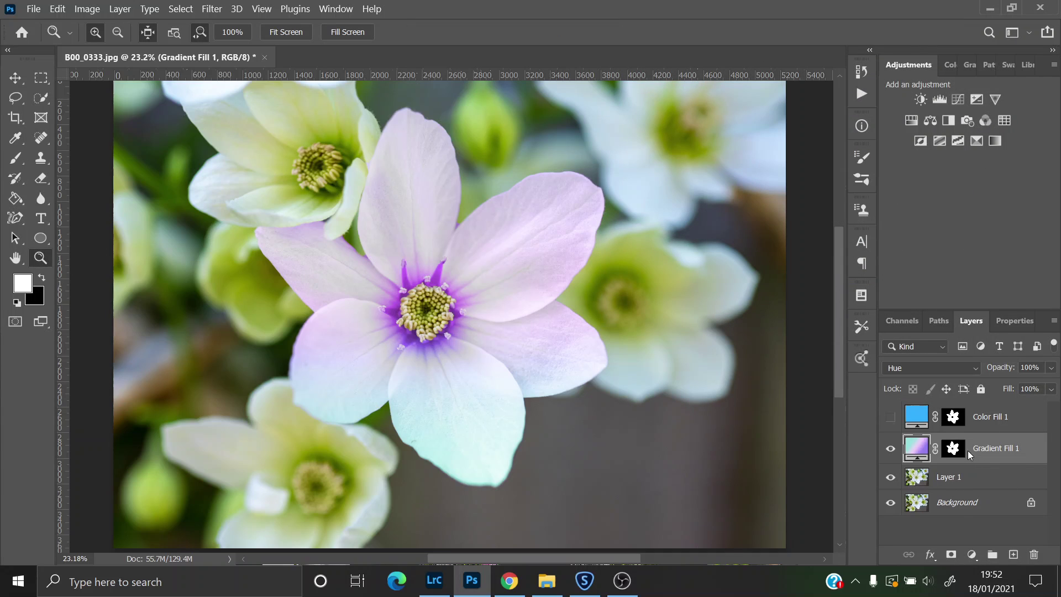
# Try shifting the gradient's color stops, with teal at 6%, pink at 32% and an added pink stop at 58%
pyautogui.doubleClick(919, 450)
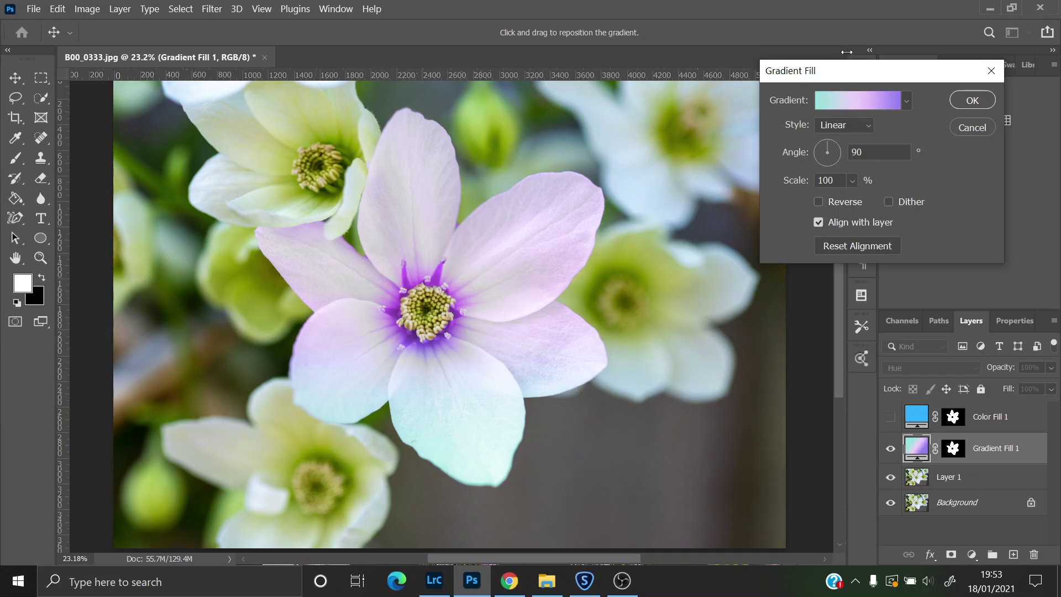
pyautogui.click(876, 101)
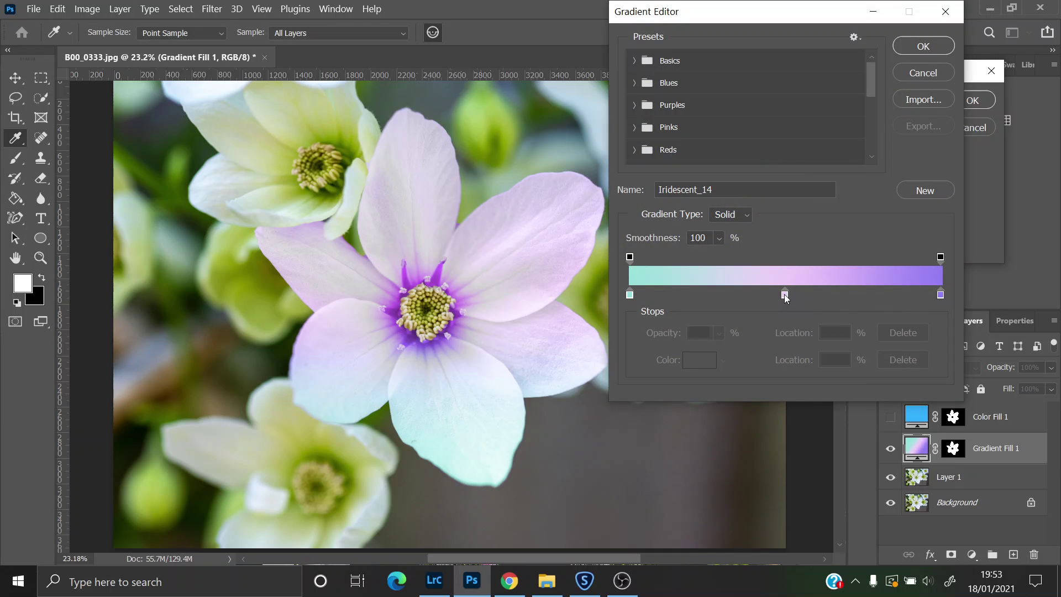
pyautogui.moveTo(783, 294); pyautogui.dragTo(729, 292)
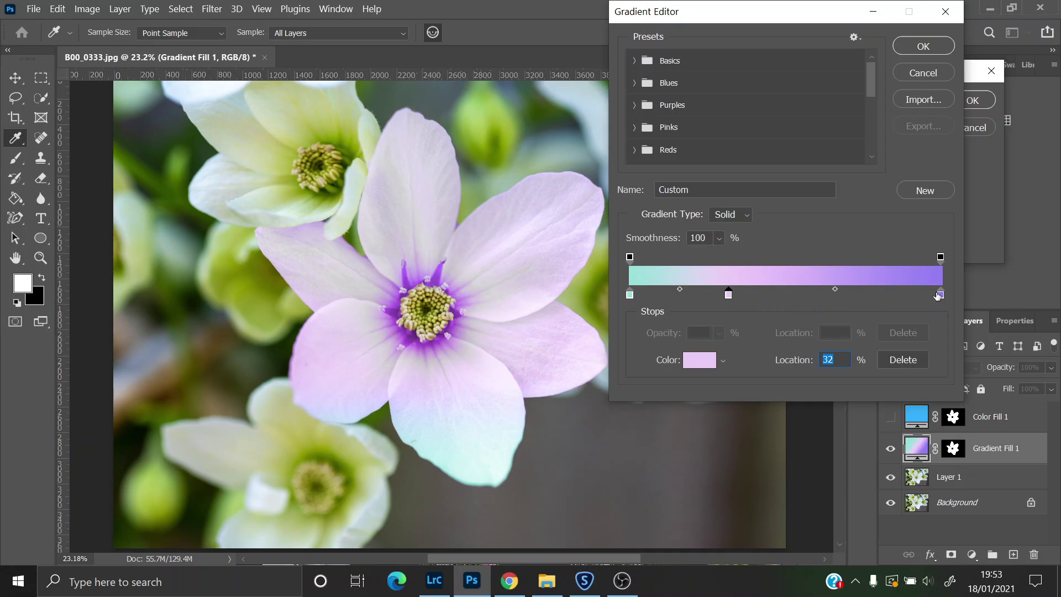
pyautogui.click(909, 295)
pyautogui.moveTo(911, 299); pyautogui.dragTo(794, 297)
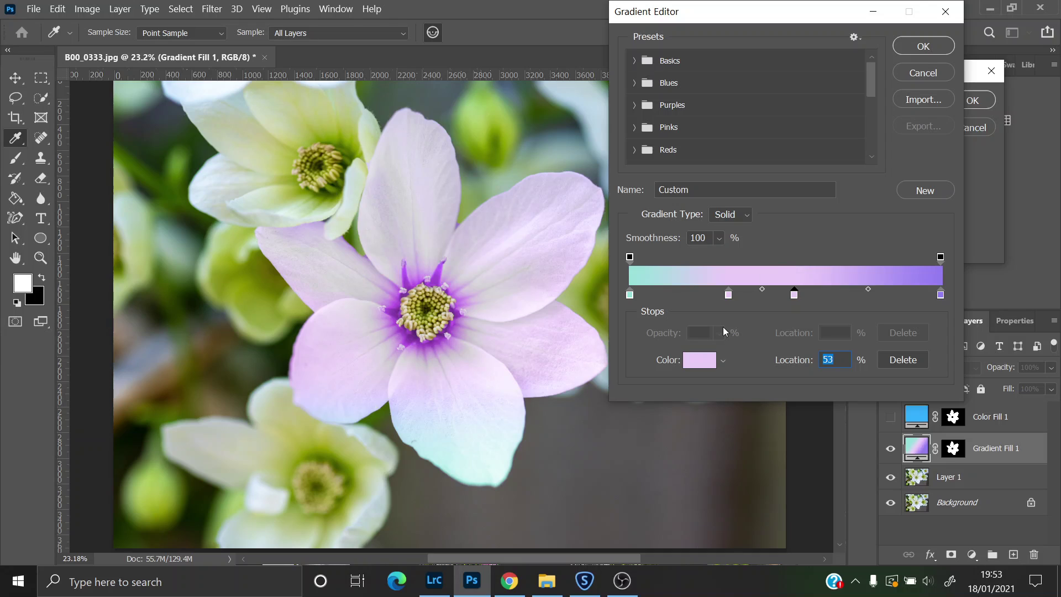
pyautogui.moveTo(629, 297)
pyautogui.mouseDown()
pyautogui.moveTo(674, 300)
pyautogui.moveTo(650, 298)
pyautogui.mouseUp()
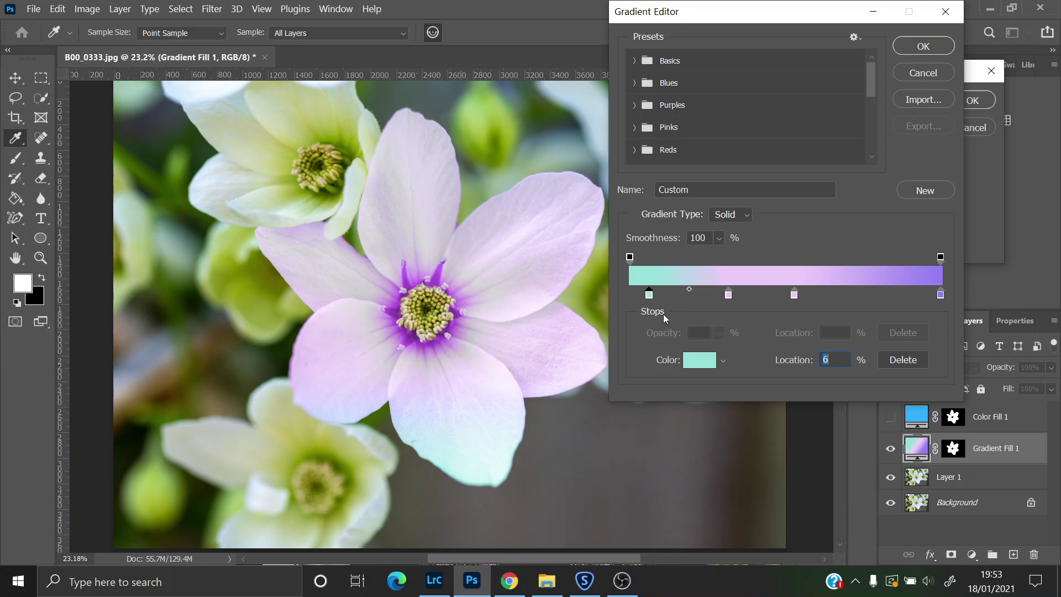
pyautogui.moveTo(801, 294); pyautogui.dragTo(809, 295)
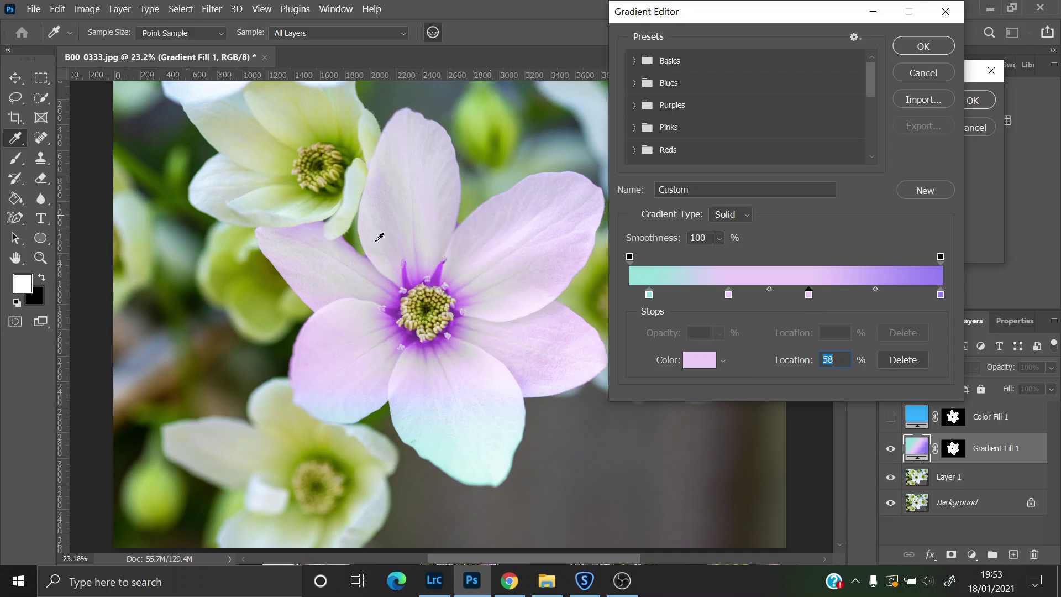
pyautogui.click(928, 75)
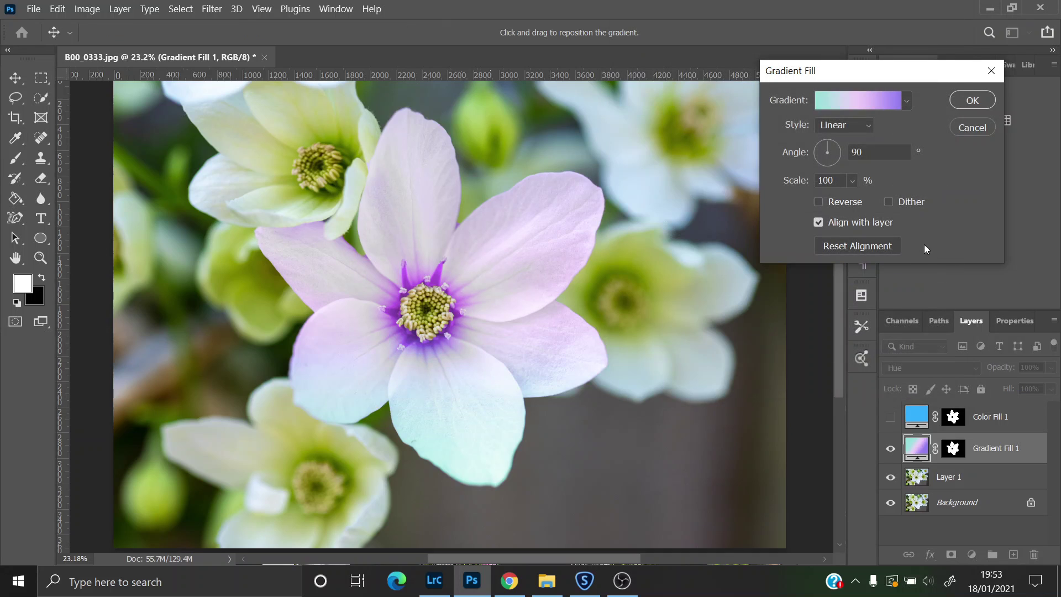
pyautogui.click(972, 128)
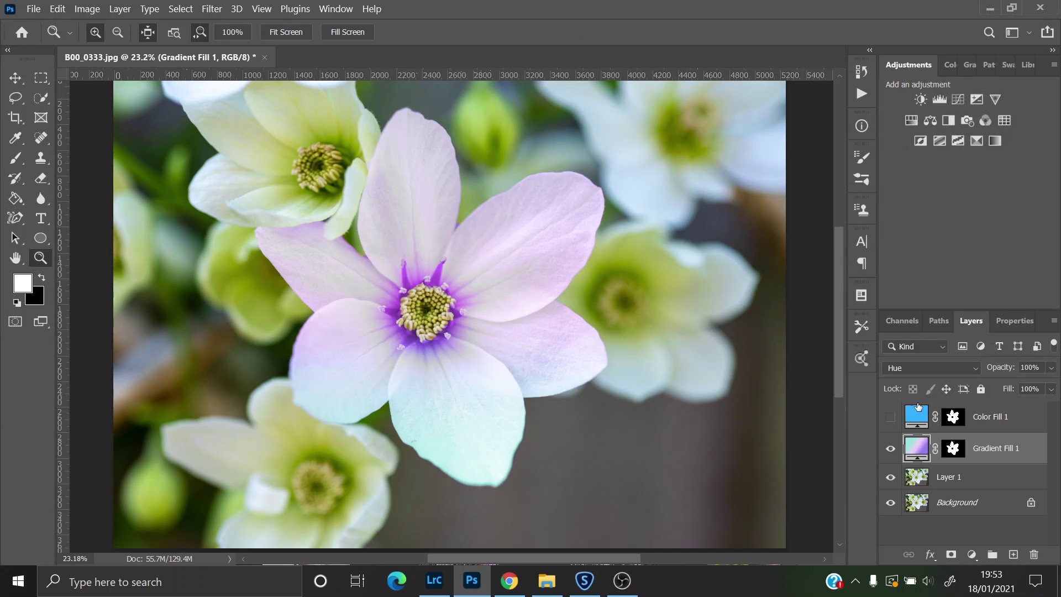
# Apply the pink, blue and violet Iridescent_15 preset to the gradient fill
pyautogui.doubleClick(921, 451)
pyautogui.click(907, 101)
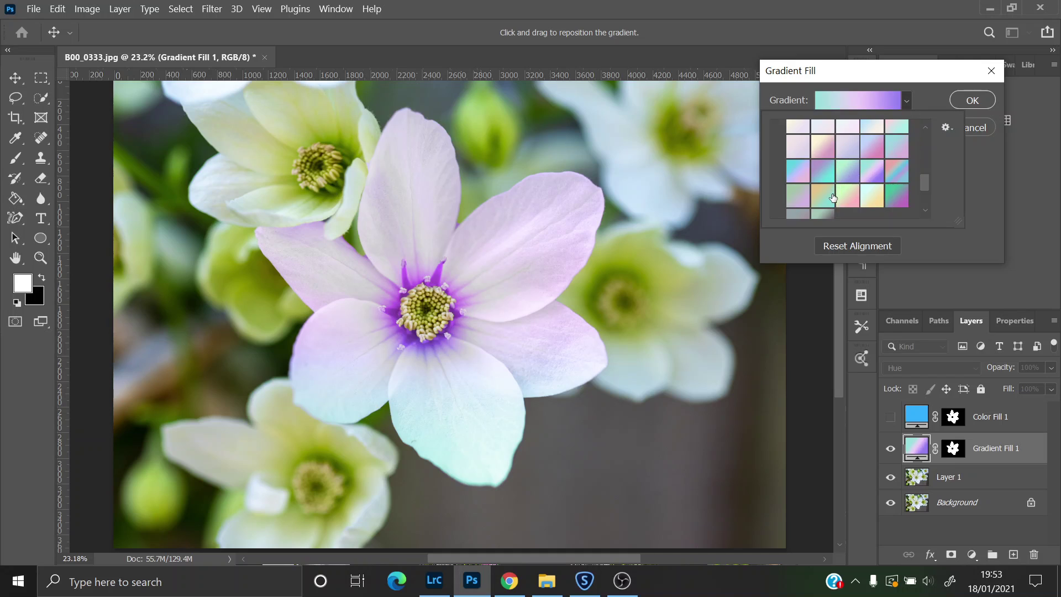
pyautogui.click(900, 174)
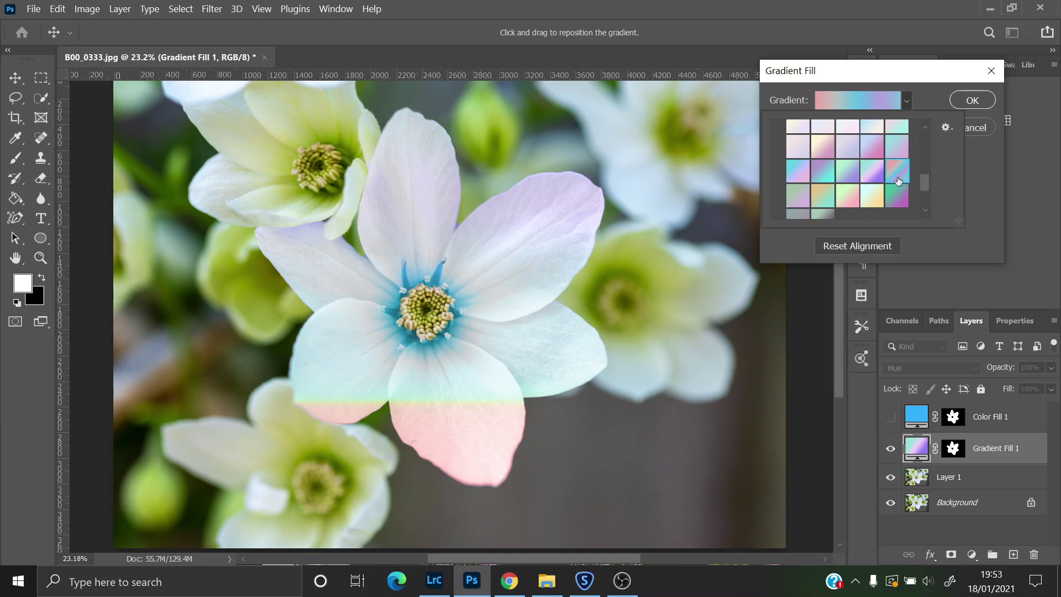
pyautogui.click(979, 103)
pyautogui.click(975, 101)
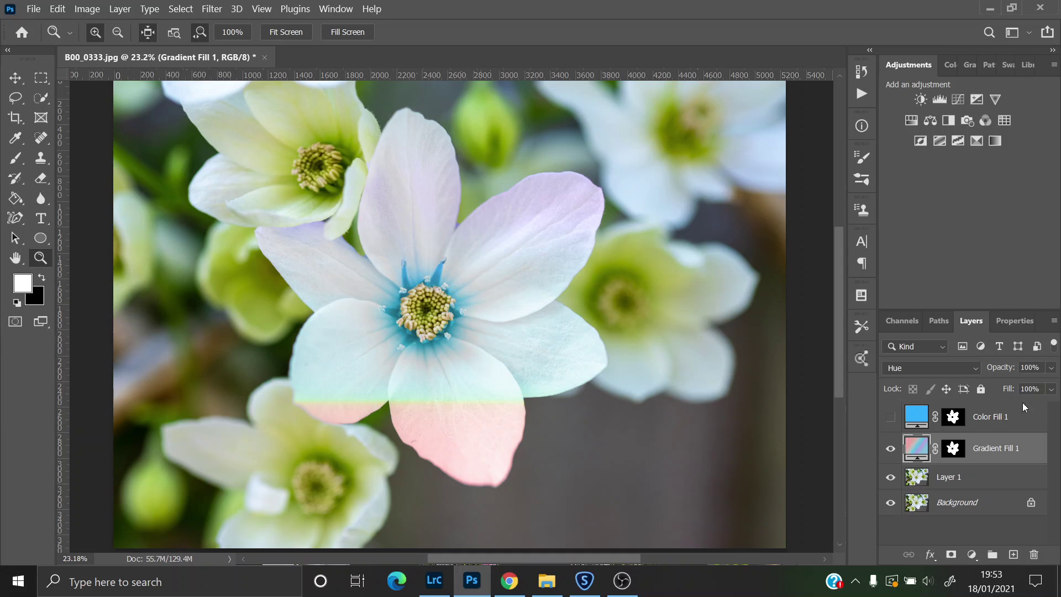
# Open the fill's gradient for editing and shift its grey, blue and violet color stops, placing violet at 82%
pyautogui.doubleClick(919, 450)
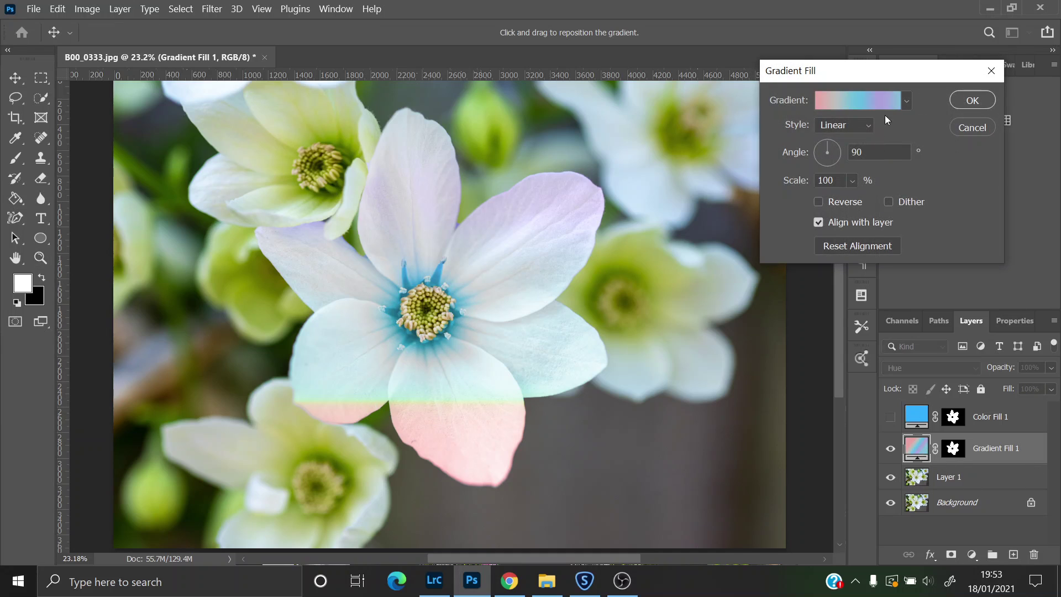
pyautogui.click(906, 101)
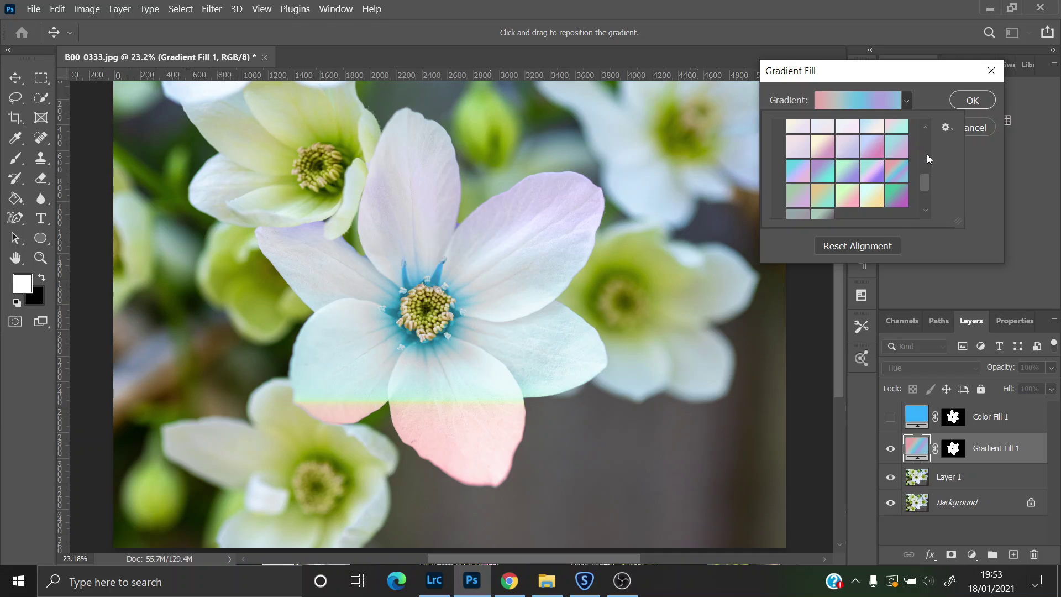
pyautogui.click(906, 101)
pyautogui.click(884, 104)
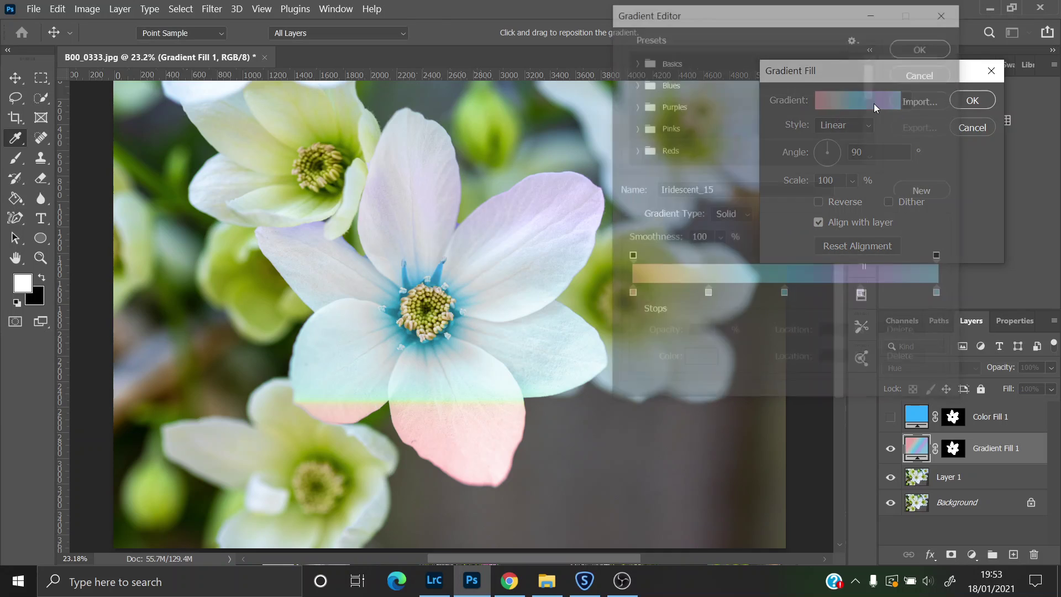
pyautogui.click(706, 294)
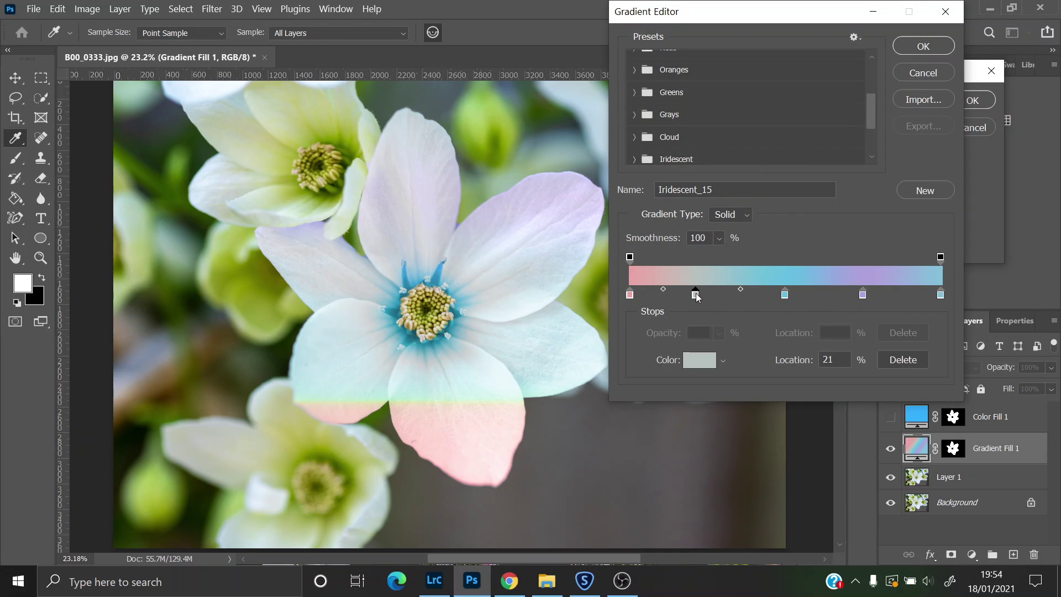
pyautogui.moveTo(695, 293); pyautogui.dragTo(678, 294)
pyautogui.moveTo(786, 294)
pyautogui.mouseDown()
pyautogui.moveTo(766, 296)
pyautogui.moveTo(789, 295)
pyautogui.mouseUp()
pyautogui.moveTo(678, 295); pyautogui.dragTo(716, 294)
pyautogui.moveTo(862, 293); pyautogui.dragTo(884, 293)
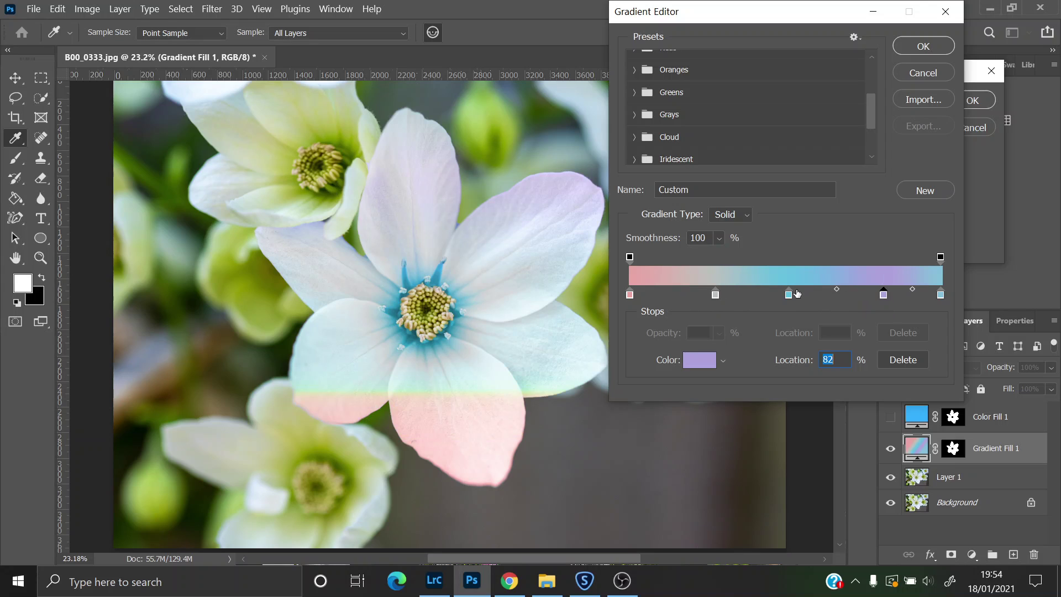
# Add extra violet and blue stops, move pink inward, and set the grey stop to 41% and the outer violet stop to 87%
pyautogui.moveTo(796, 290); pyautogui.dragTo(823, 294)
pyautogui.moveTo(639, 295); pyautogui.dragTo(743, 295)
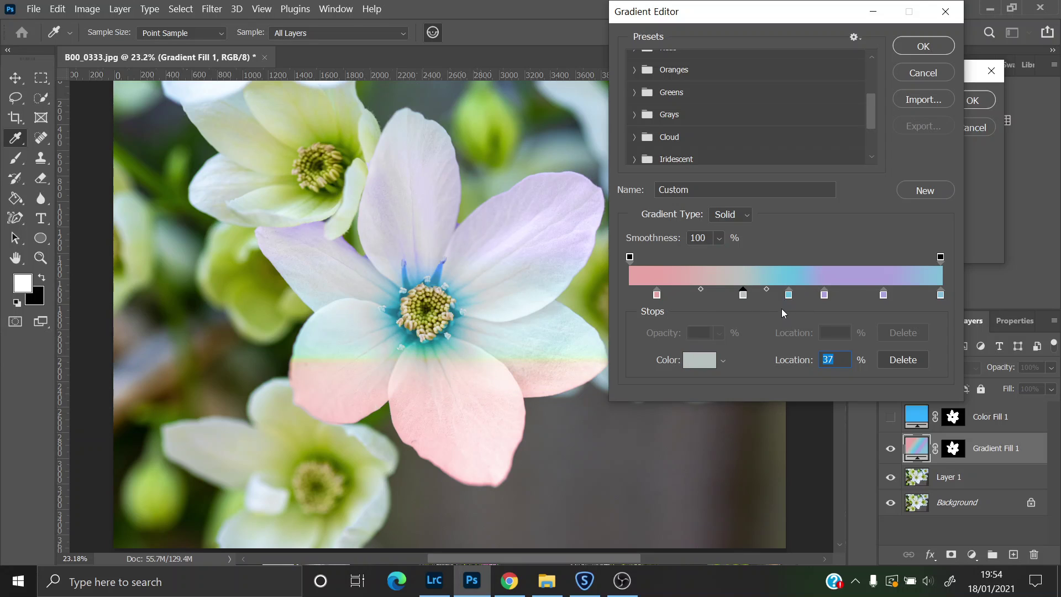
pyautogui.moveTo(754, 300); pyautogui.dragTo(897, 297)
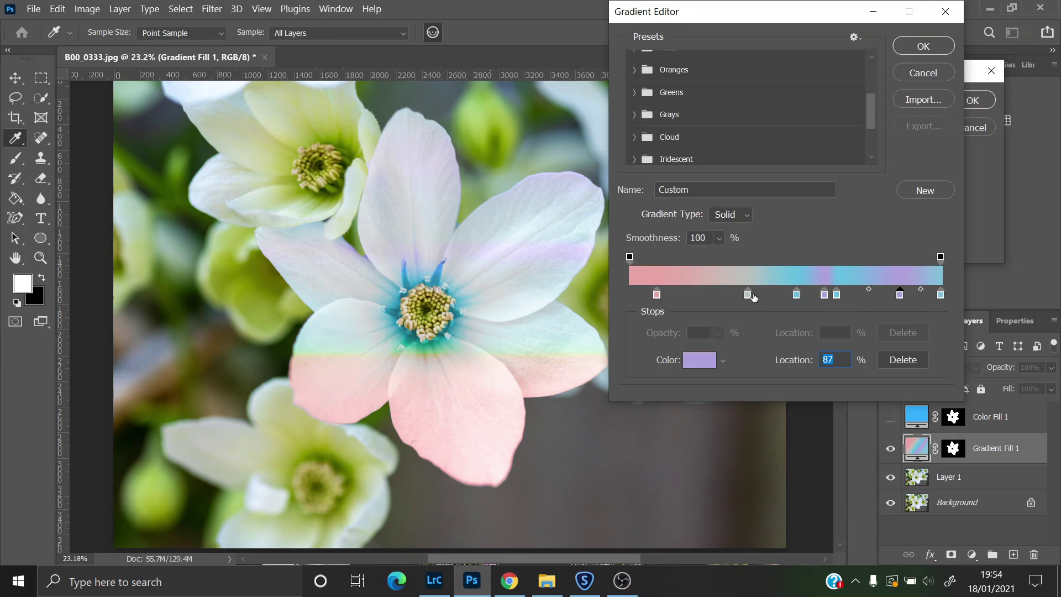
pyautogui.moveTo(753, 297); pyautogui.dragTo(757, 294)
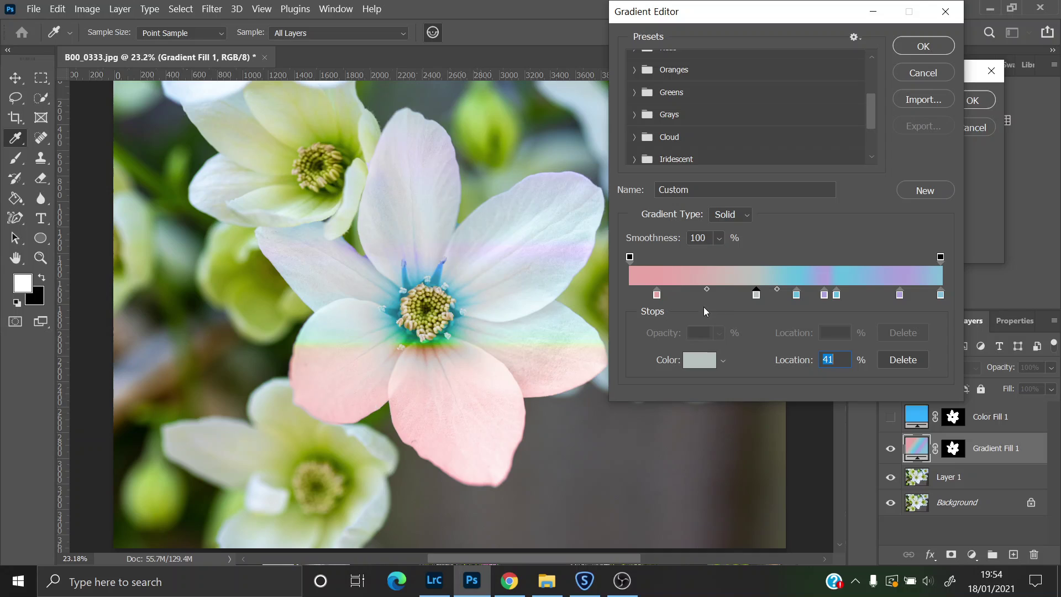
# Add pink and grey stops near the gradient's pink end, place a blue stop at 36%, and accept the edited gradient
pyautogui.moveTo(661, 296); pyautogui.dragTo(665, 294)
pyautogui.moveTo(656, 295)
pyautogui.mouseDown()
pyautogui.moveTo(629, 295)
pyautogui.moveTo(668, 294)
pyautogui.moveTo(649, 294)
pyautogui.mouseUp()
pyautogui.moveTo(755, 295)
pyautogui.mouseDown()
pyautogui.moveTo(729, 295)
pyautogui.moveTo(762, 295)
pyautogui.moveTo(741, 295)
pyautogui.mouseUp()
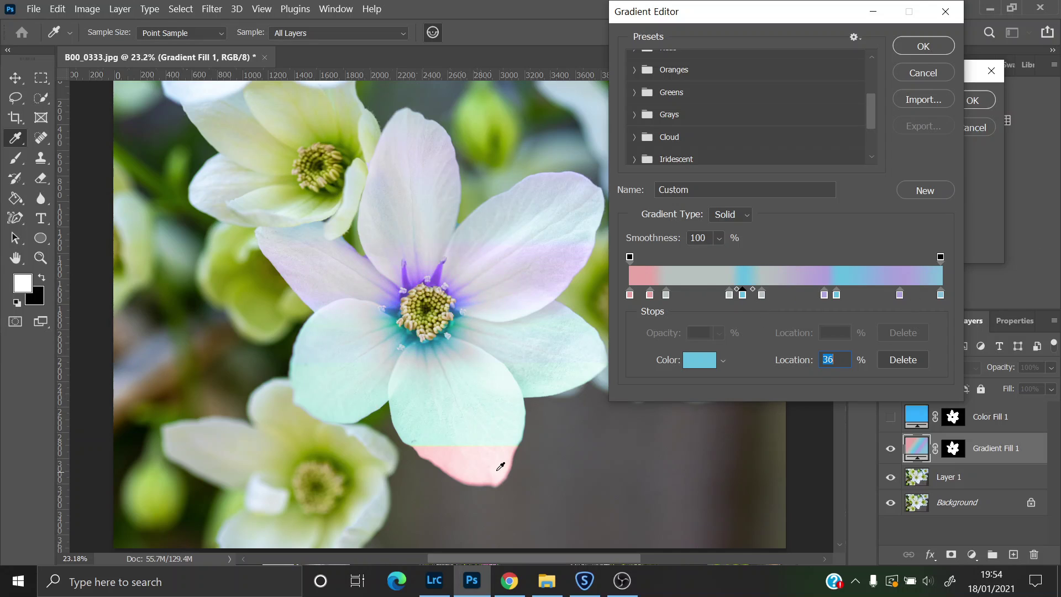
pyautogui.click(923, 46)
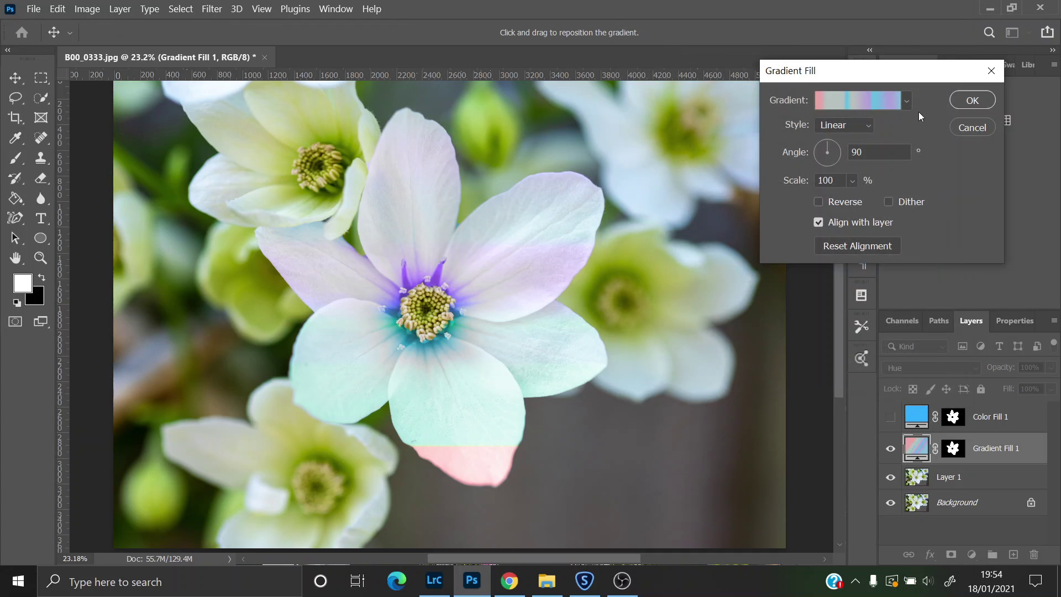
# Replace the custom gradient with the pale blue-to-pink preset from the Iridescent group
pyautogui.click(906, 101)
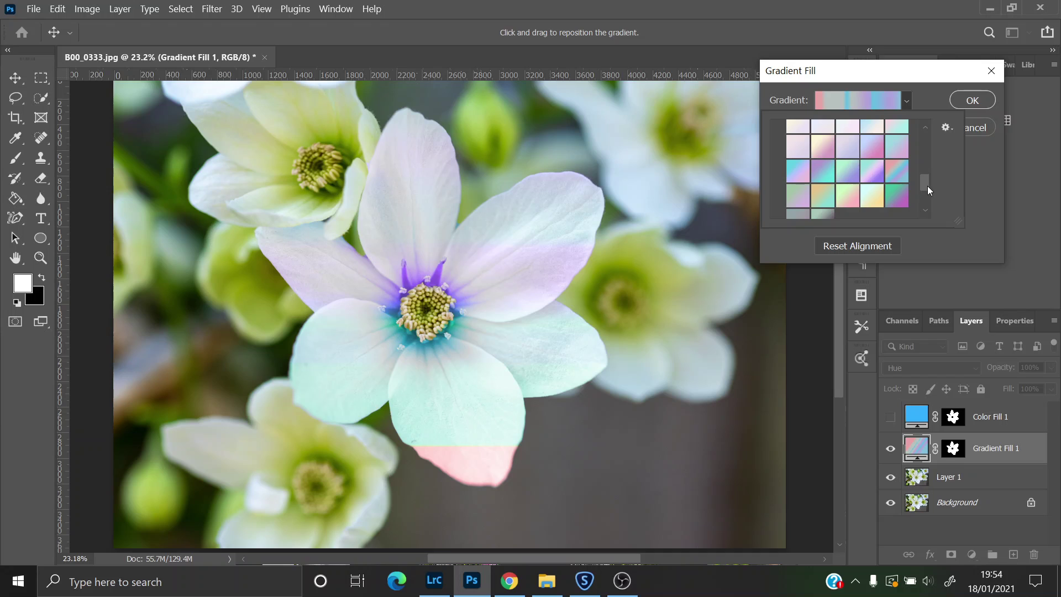
pyautogui.scroll(2, 926, 185)
pyautogui.click(871, 166)
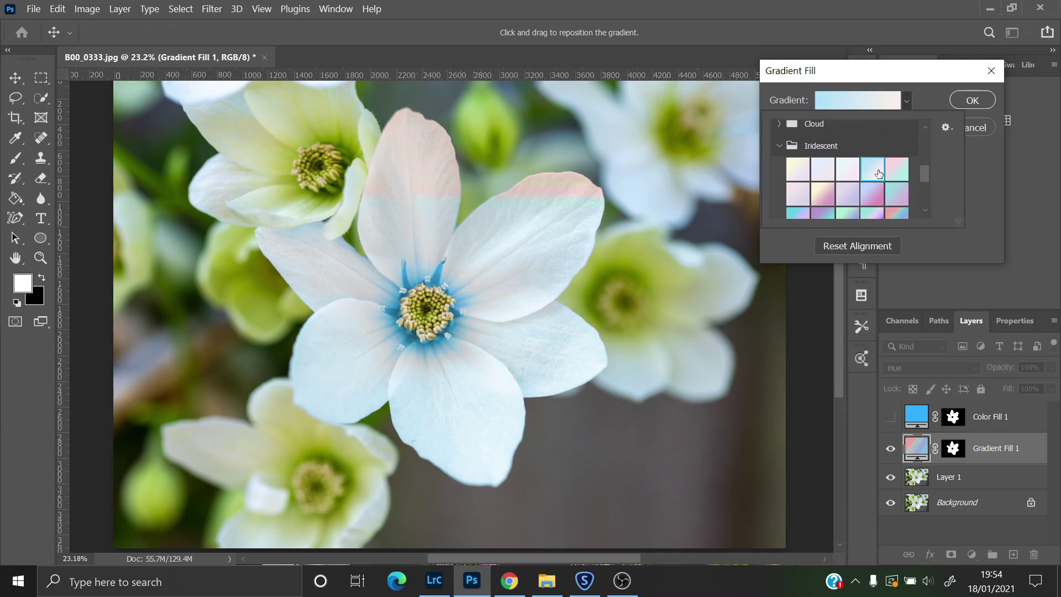
pyautogui.click(971, 100)
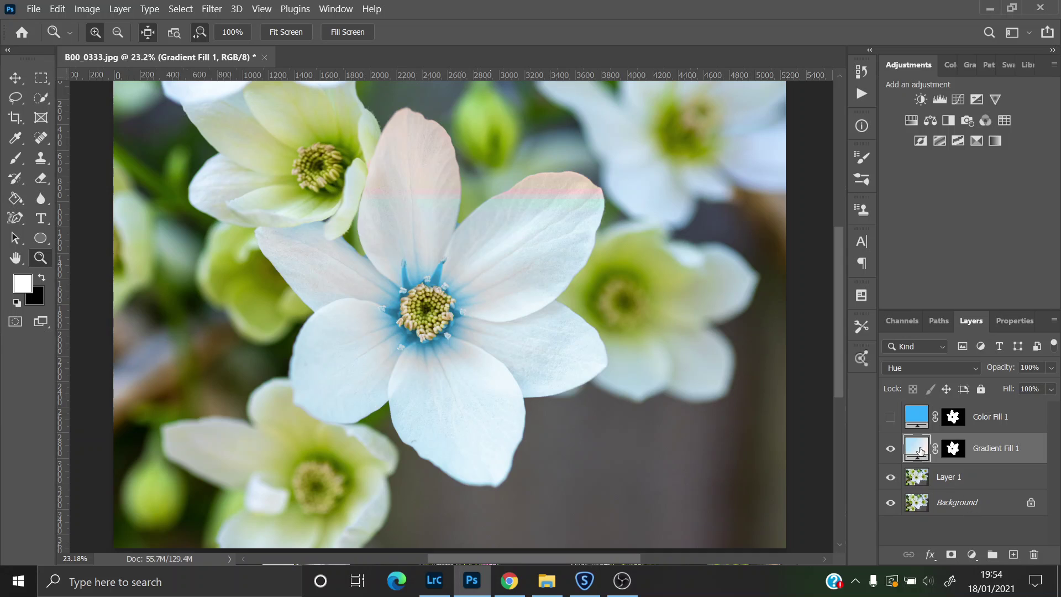
# Replace the central flower's gradient with the pink-to-violet preset from the Pastels group, after trying the lilac-to-magenta one, and accept the fill
pyautogui.click(916, 415)
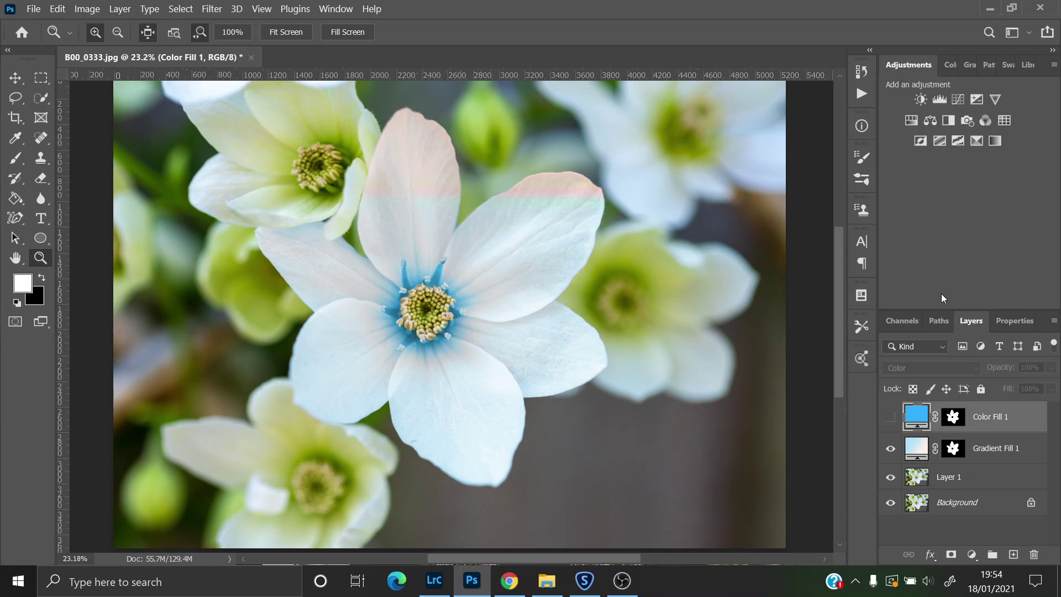
pyautogui.doubleClick(921, 458)
pyautogui.click(907, 102)
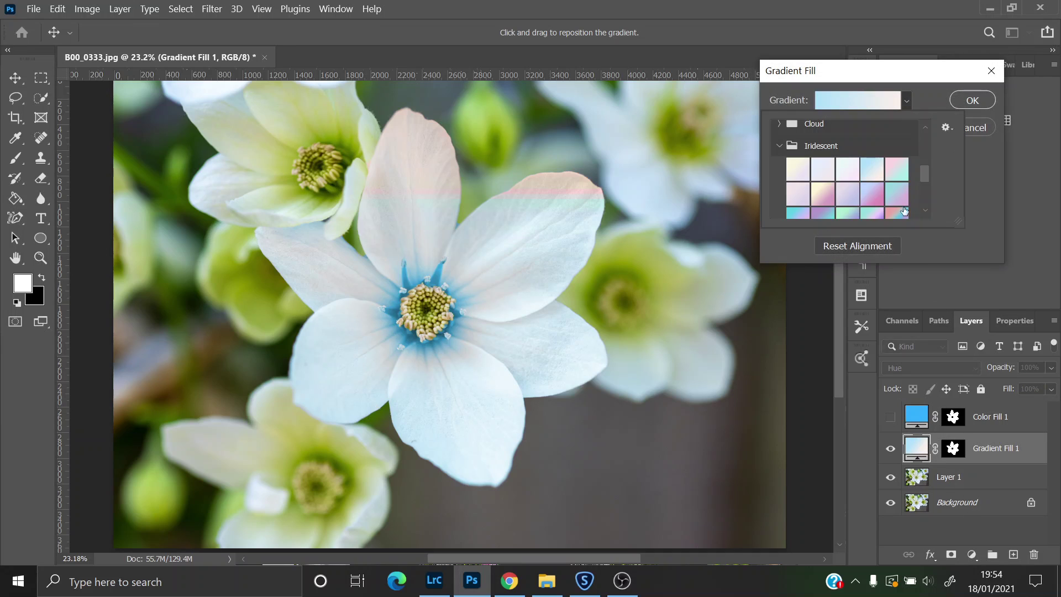
pyautogui.moveTo(930, 173); pyautogui.dragTo(934, 197)
pyautogui.click(835, 166)
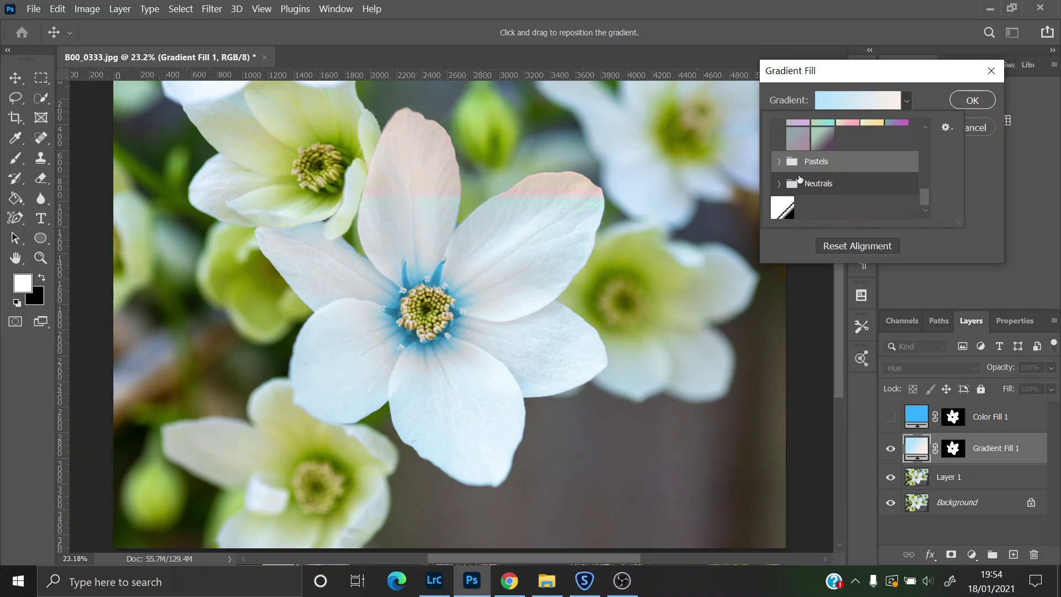
pyautogui.click(779, 162)
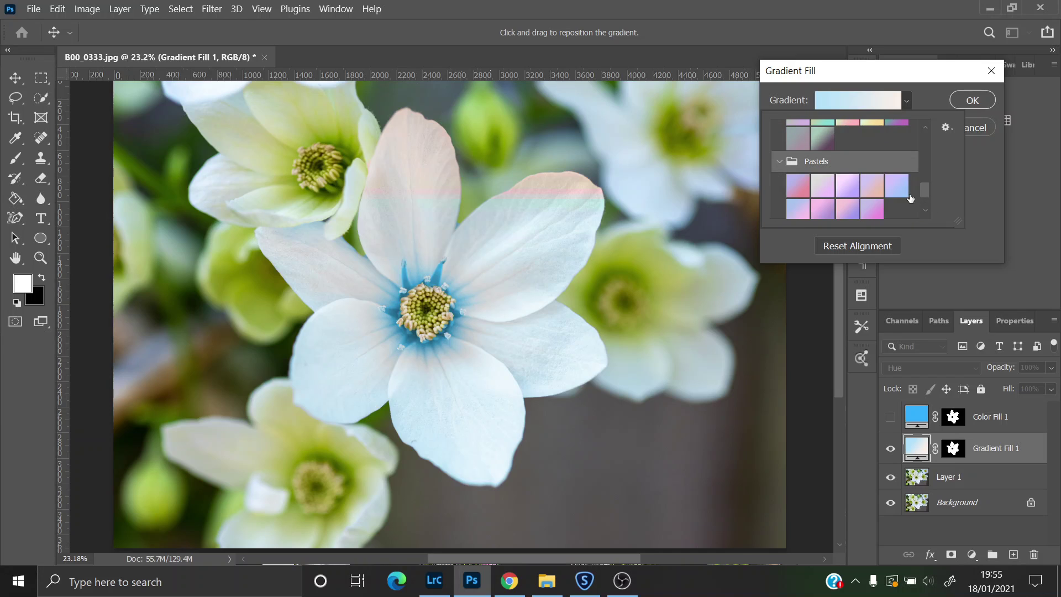
pyautogui.scroll(-1, 930, 197)
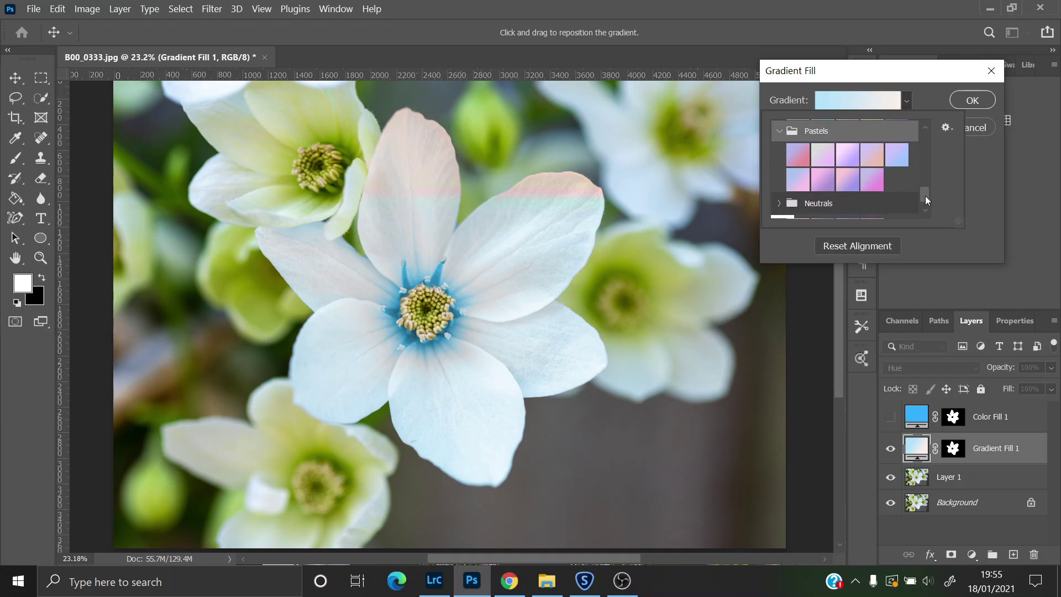
pyautogui.click(875, 191)
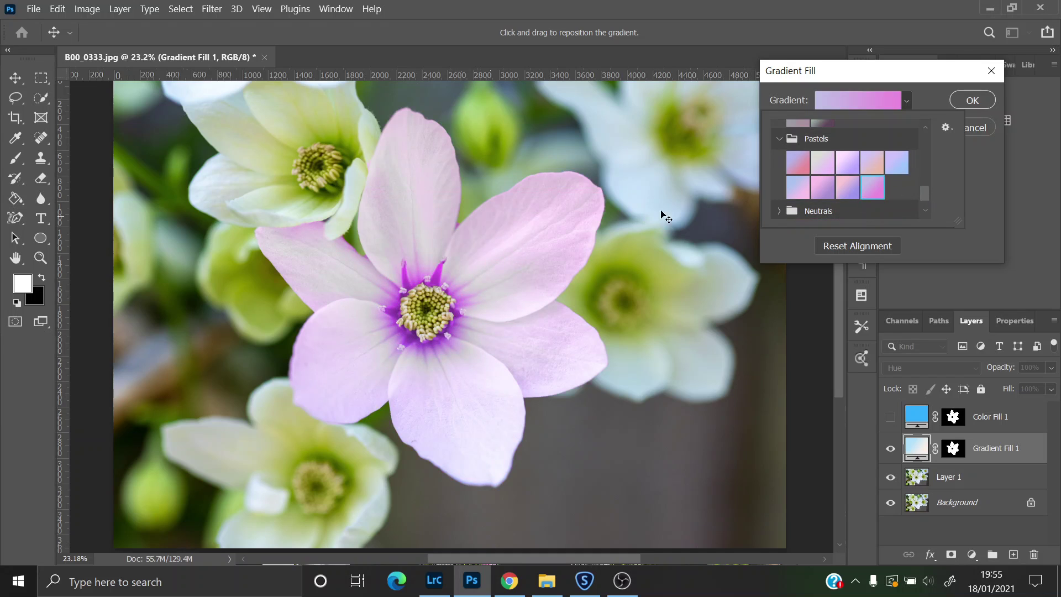
pyautogui.click(848, 188)
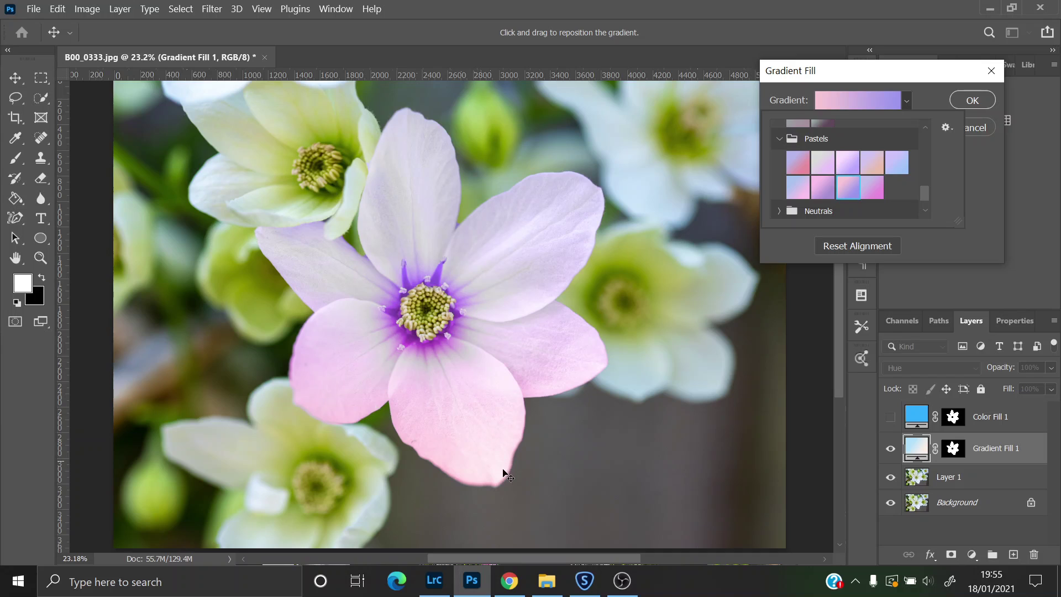
pyautogui.click(421, 2)
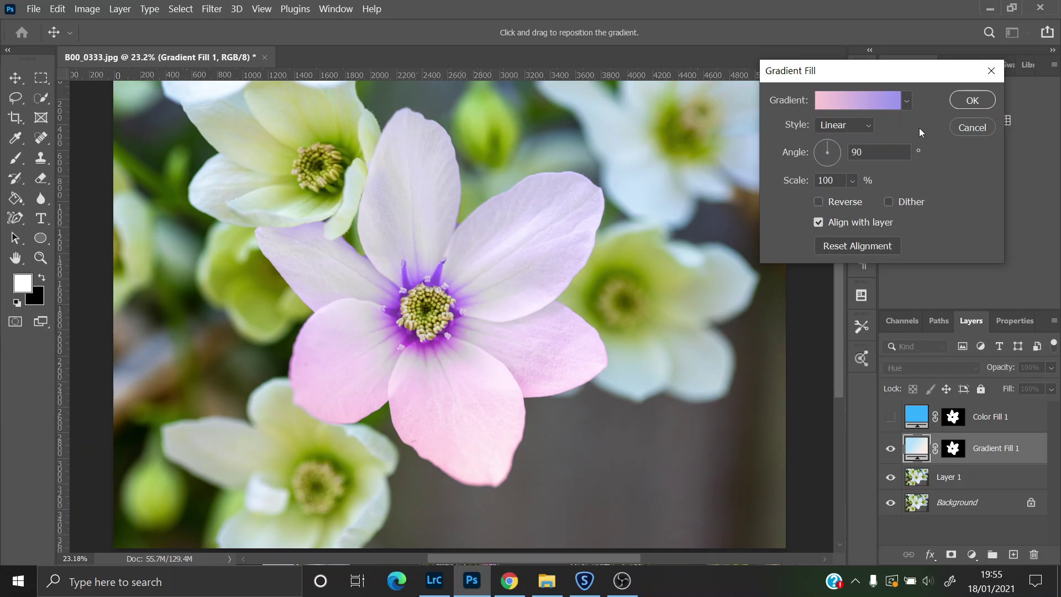
pyautogui.click(967, 105)
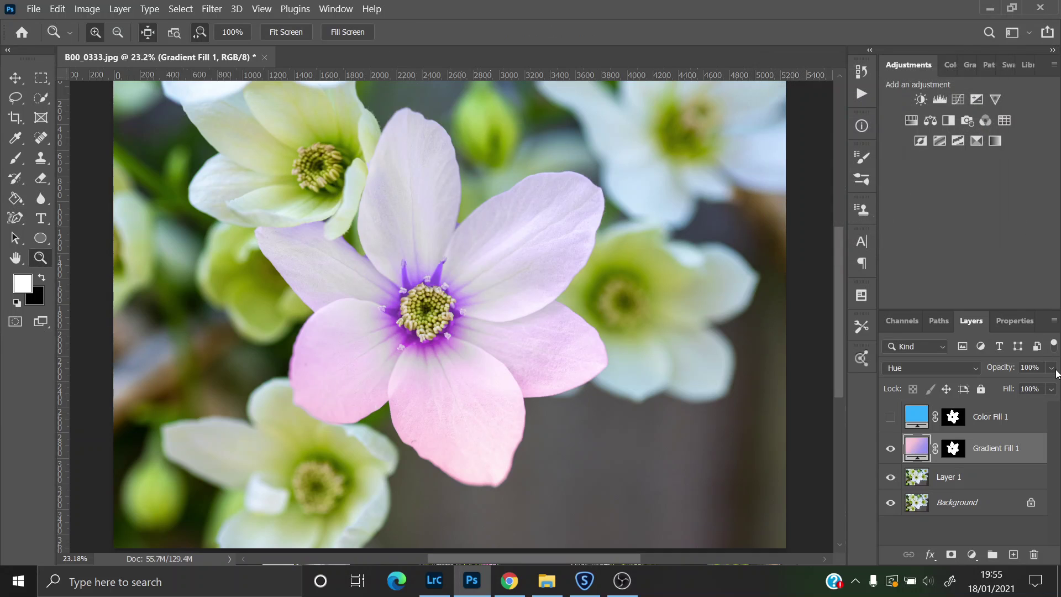
# Try a lower opacity on Gradient Fill 1, return it to 100%, and compare the original, blue and gradient petals by toggling fill visibility
pyautogui.click(1051, 367)
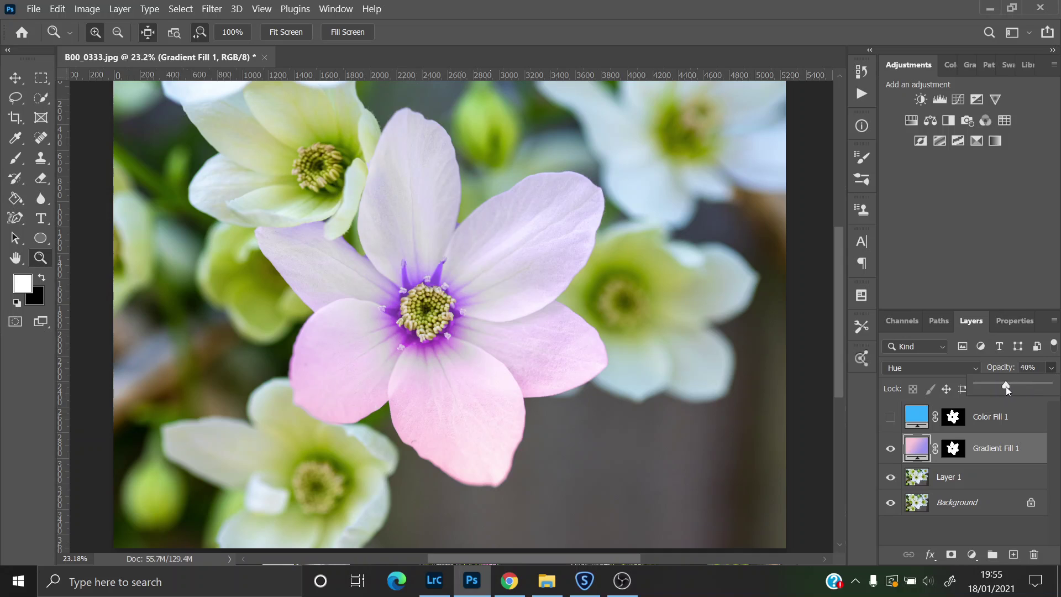
pyautogui.moveTo(1001, 386); pyautogui.dragTo(1048, 386)
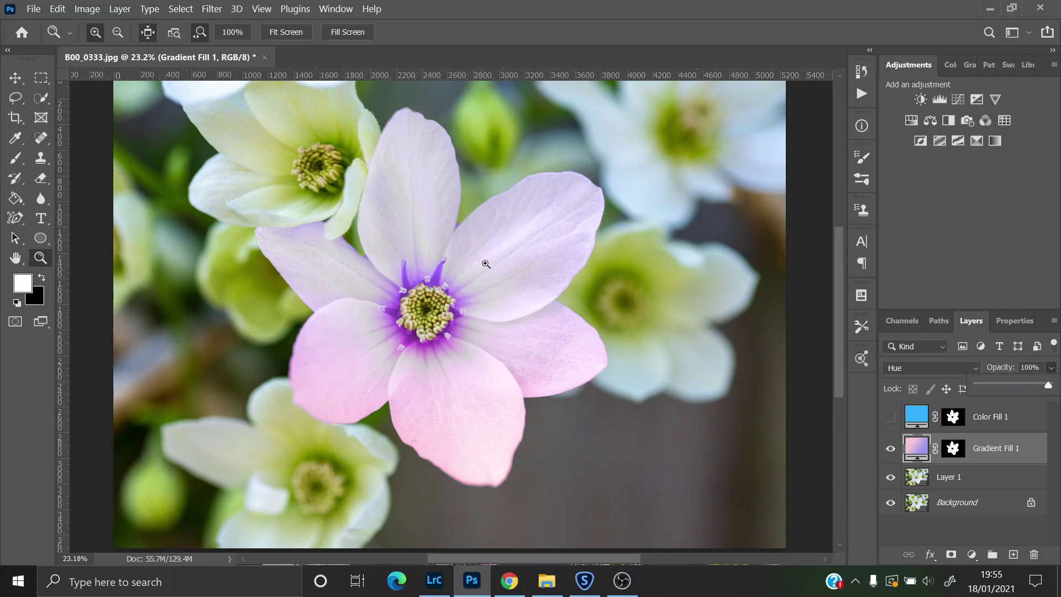
pyautogui.click(890, 448)
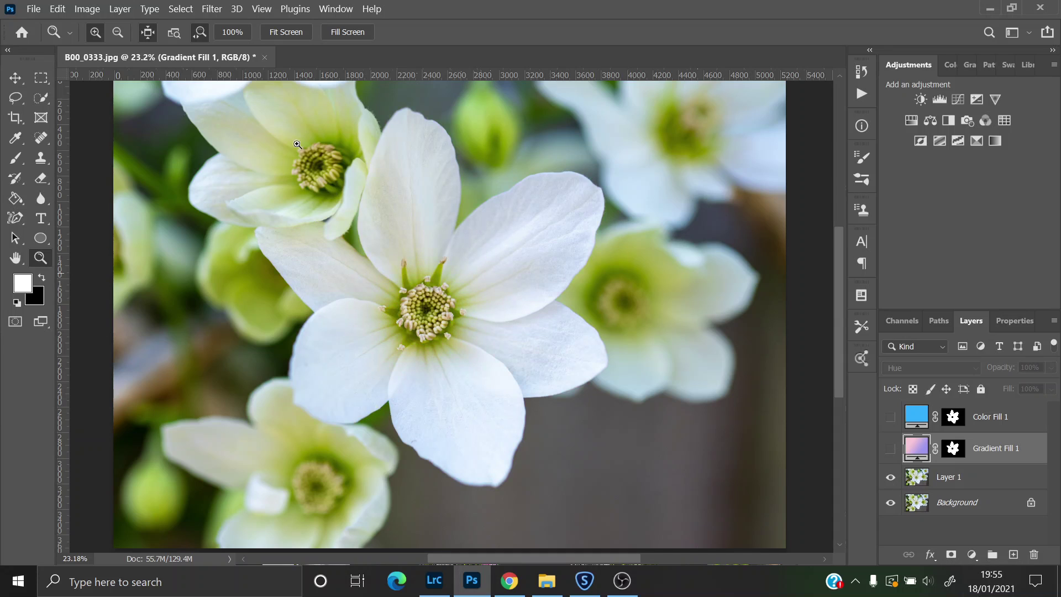
pyautogui.click(890, 417)
pyautogui.click(890, 448)
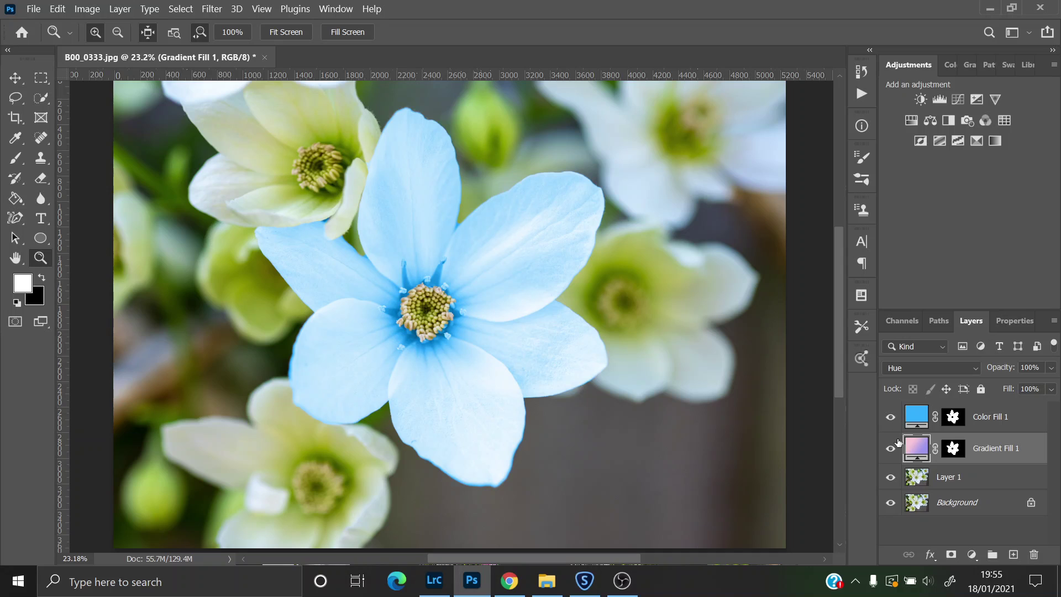
pyautogui.click(890, 417)
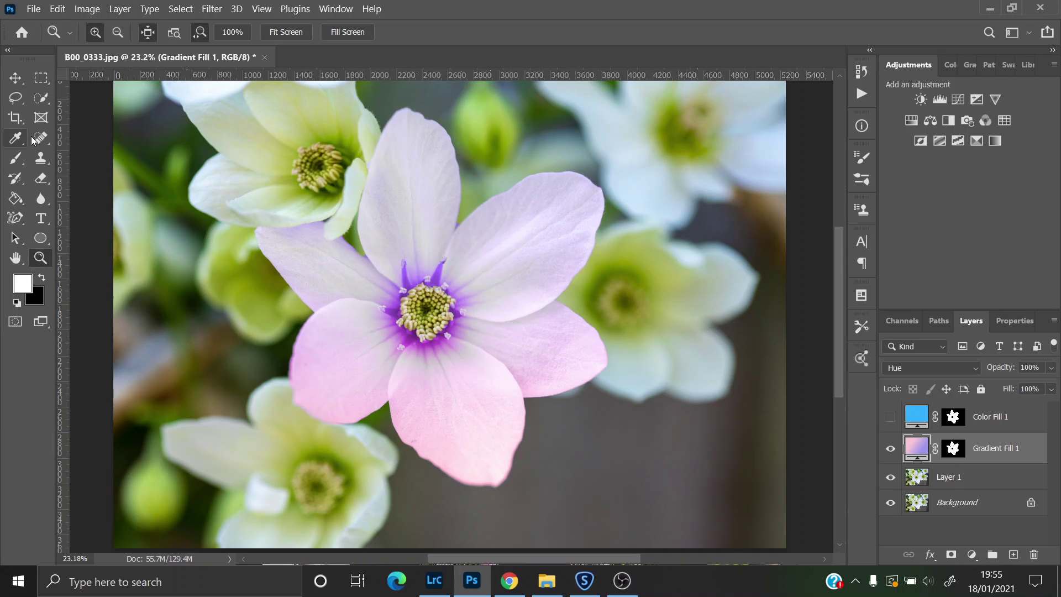
# On Layer 1, select the petals of the flower in the photo's upper-left corner, excluding its yellow centre
pyautogui.click(953, 481)
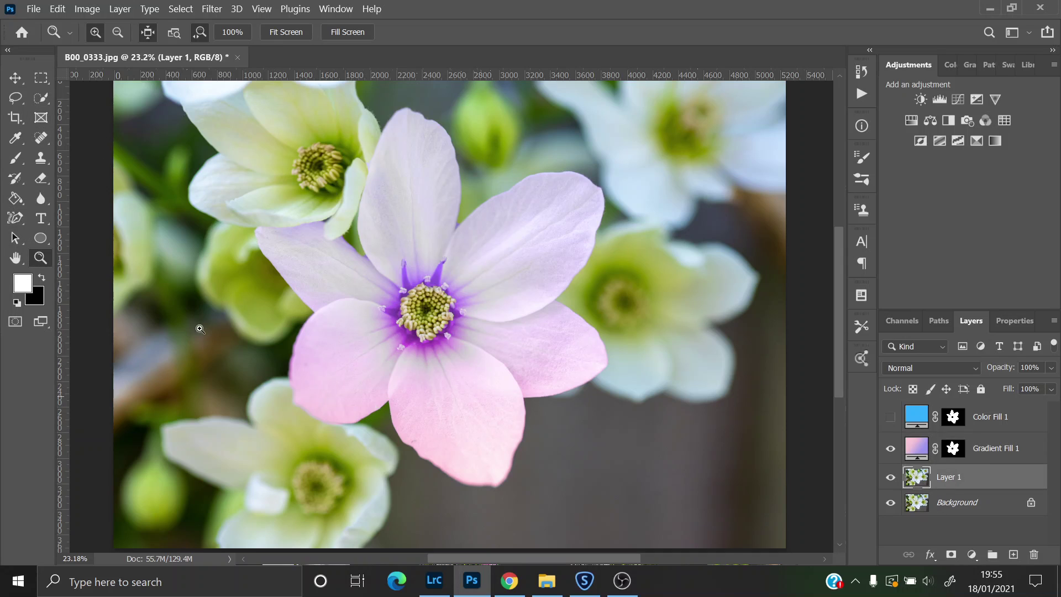
pyautogui.click(41, 96)
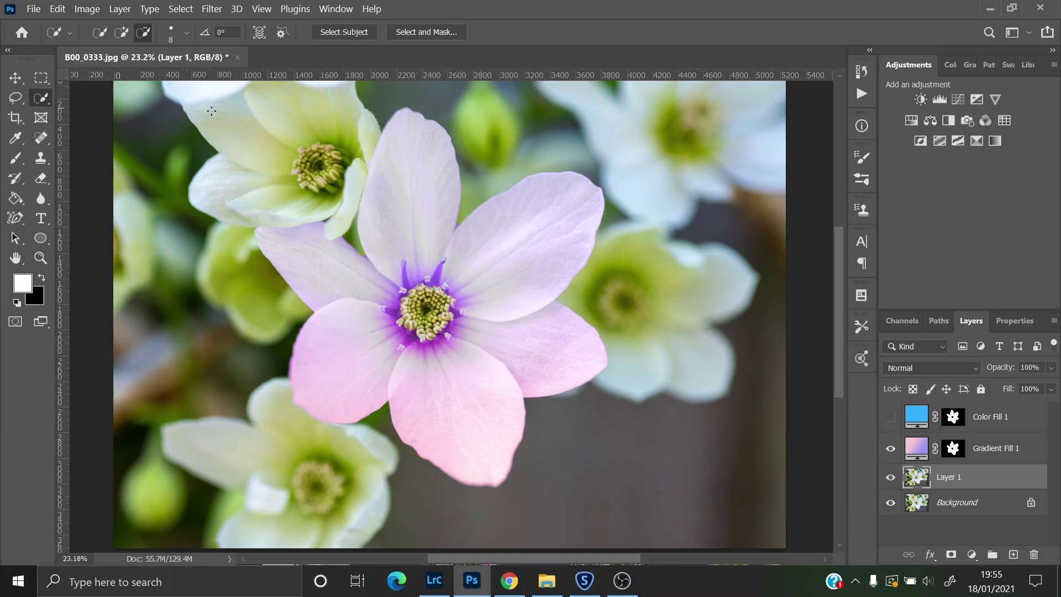
pyautogui.moveTo(212, 111)
pyautogui.mouseDown()
pyautogui.moveTo(248, 129)
pyautogui.moveTo(324, 114)
pyautogui.moveTo(326, 197)
pyautogui.moveTo(351, 195)
pyautogui.moveTo(370, 128)
pyautogui.mouseUp()
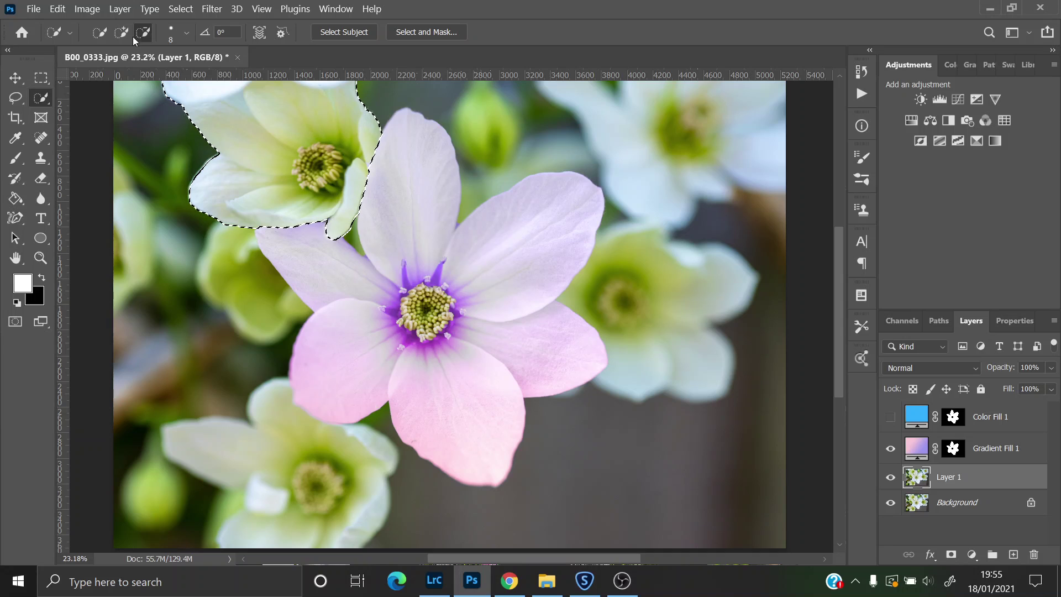
pyautogui.moveTo(331, 152)
pyautogui.mouseDown()
pyautogui.moveTo(300, 165)
pyautogui.moveTo(319, 178)
pyautogui.moveTo(299, 167)
pyautogui.moveTo(333, 152)
pyautogui.moveTo(333, 182)
pyautogui.moveTo(345, 166)
pyautogui.moveTo(329, 188)
pyautogui.moveTo(296, 177)
pyautogui.moveTo(297, 151)
pyautogui.mouseUp()
pyautogui.moveTo(323, 198); pyautogui.dragTo(329, 182)
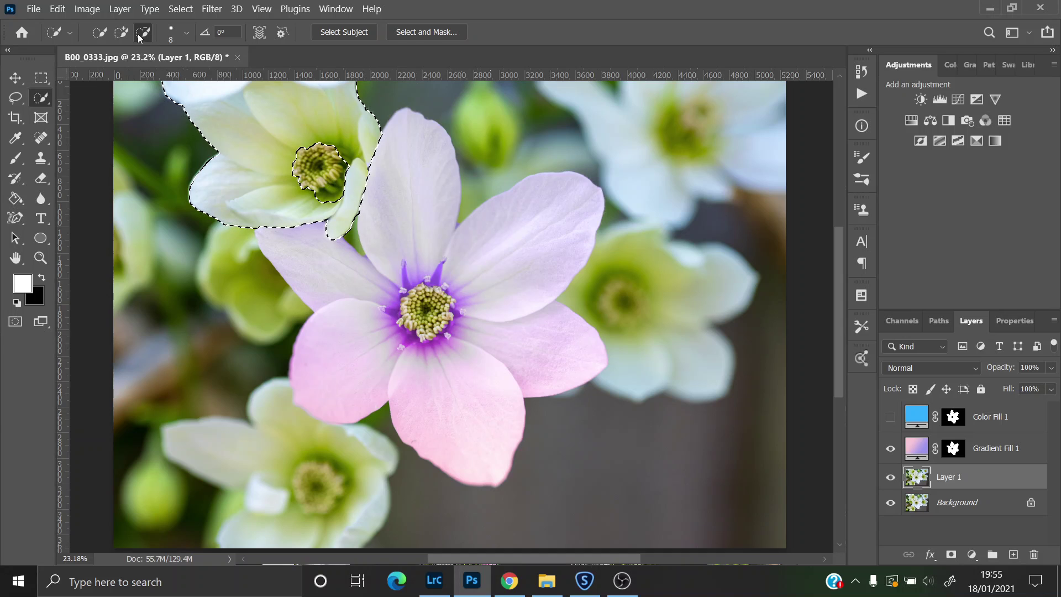
pyautogui.moveTo(319, 194); pyautogui.dragTo(327, 192)
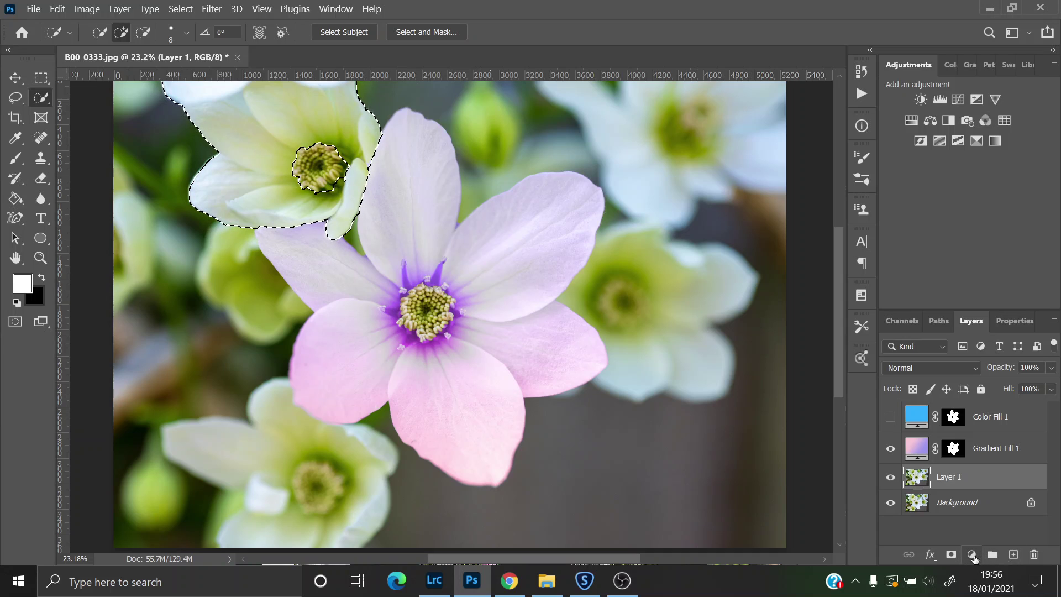
# Add a Gradient fill layer masked to the selected petals, using the dark magenta-to-violet preset from the Purples group
pyautogui.click(971, 554)
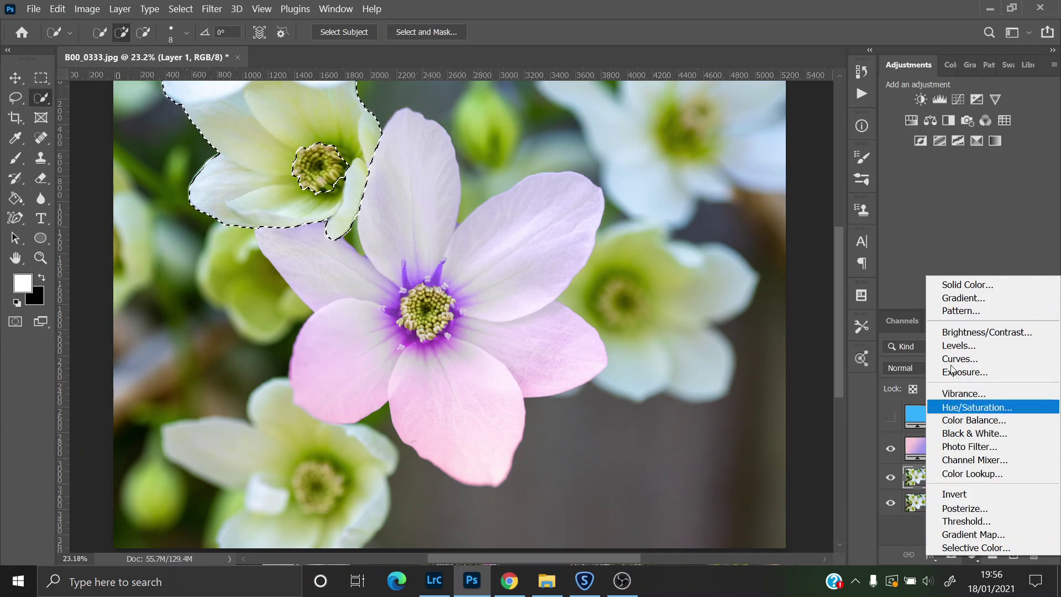
pyautogui.click(976, 298)
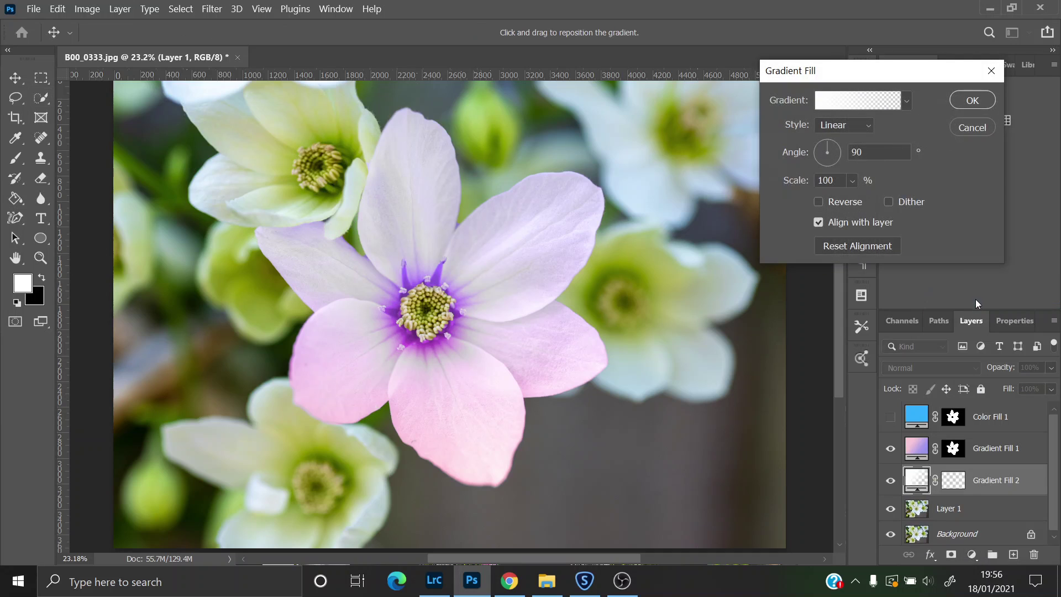
pyautogui.click(907, 101)
pyautogui.moveTo(924, 171); pyautogui.dragTo(923, 121)
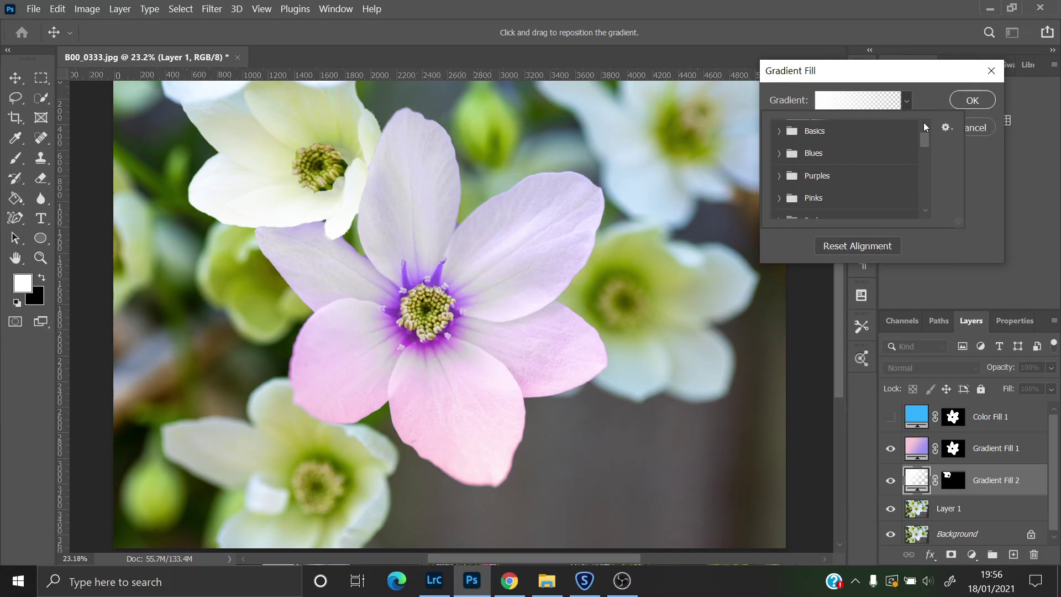
pyautogui.click(778, 183)
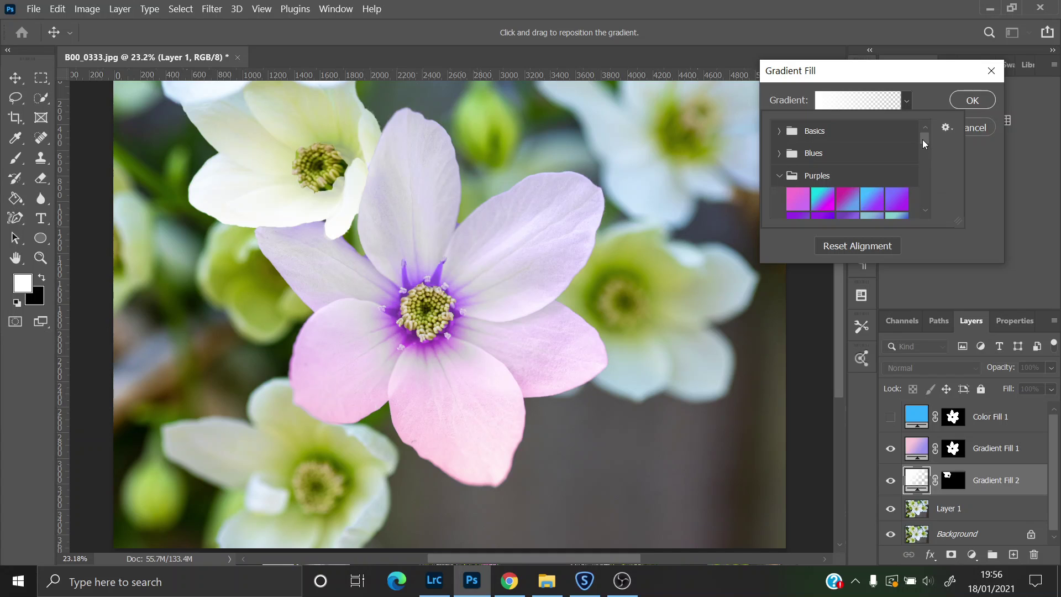
pyautogui.moveTo(922, 139); pyautogui.dragTo(924, 148)
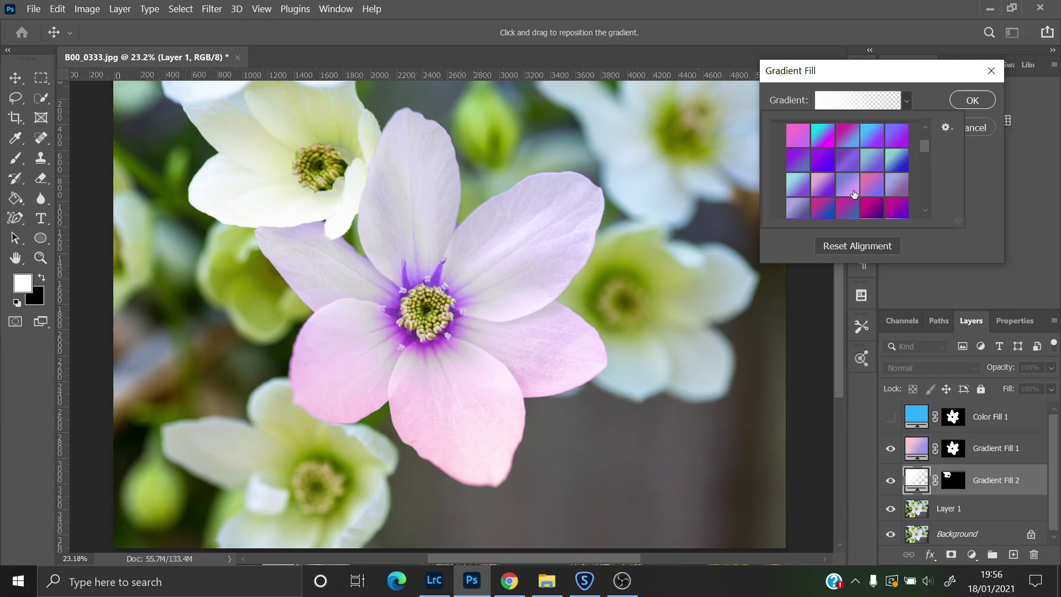
pyautogui.click(893, 208)
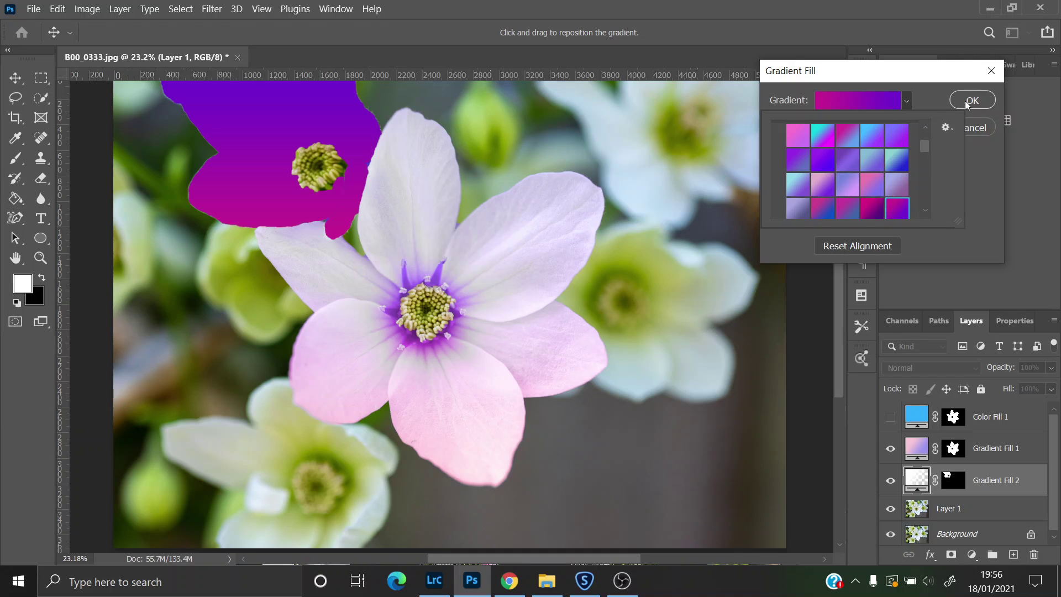
pyautogui.press('Return')
pyautogui.press('Return')
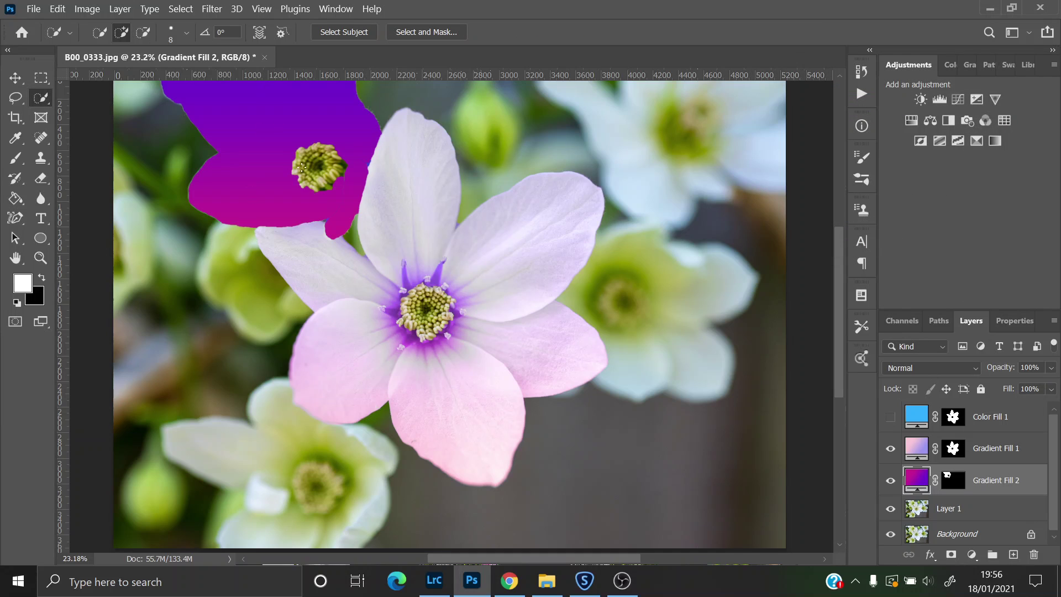
# Set Gradient Fill 2 to Hue blending and change its gradient to the magenta-to-blue preset from the Purples group
pyautogui.click(975, 368)
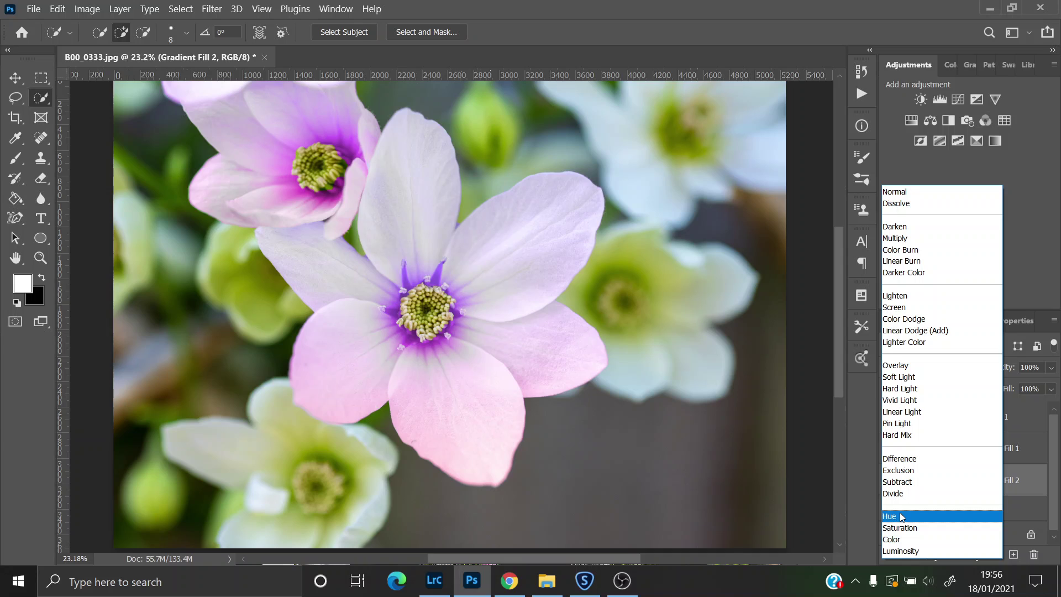
pyautogui.click(902, 515)
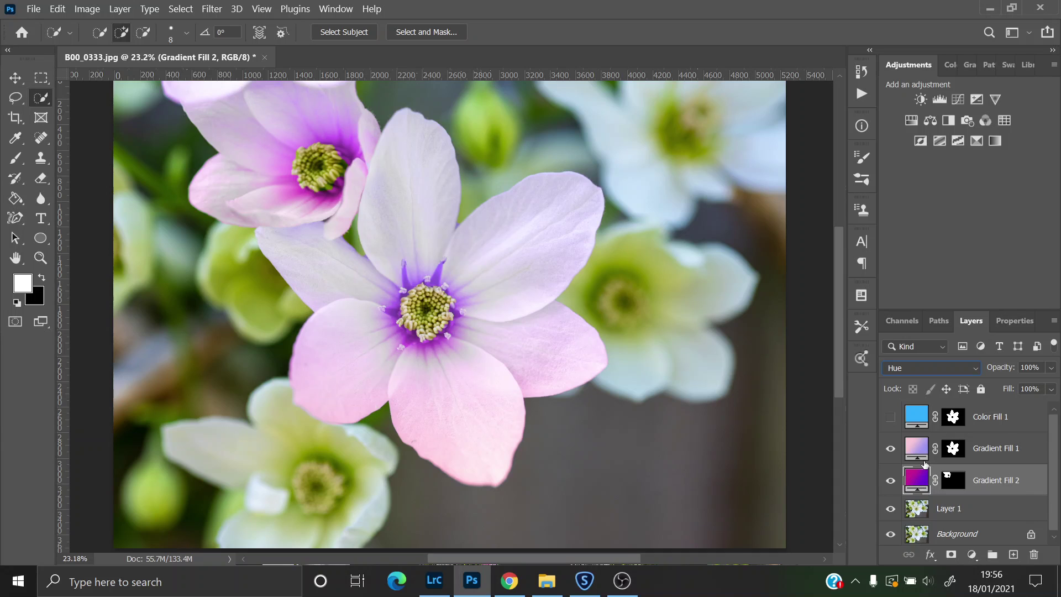
pyautogui.doubleClick(916, 480)
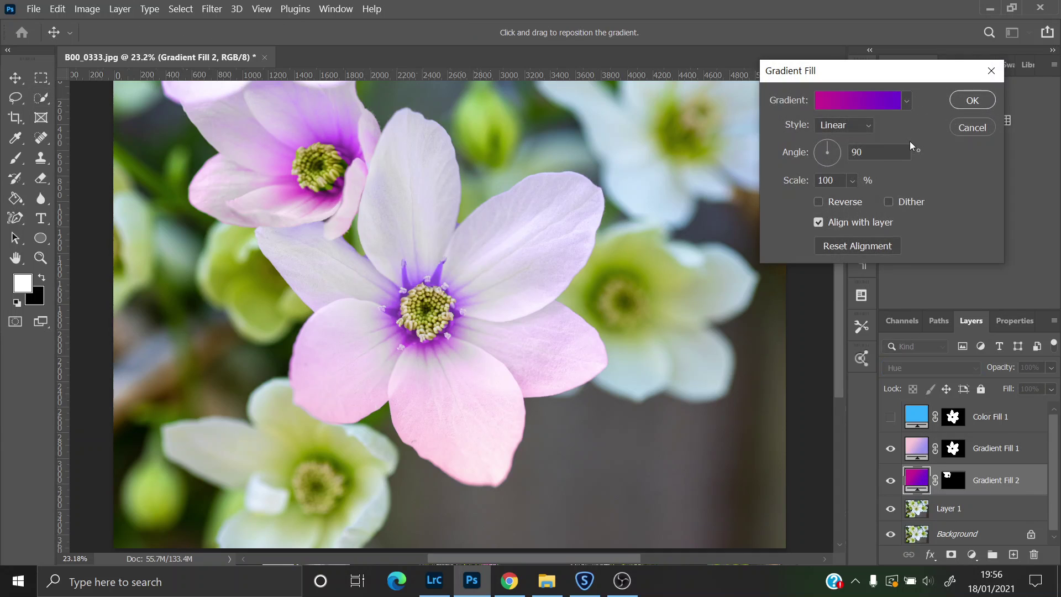
pyautogui.click(906, 100)
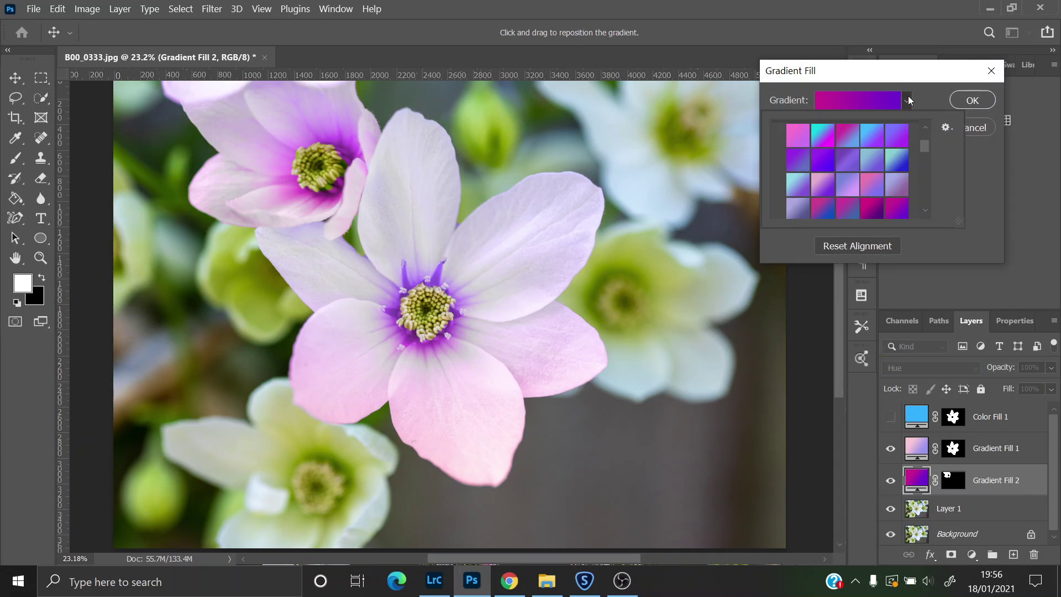
pyautogui.click(845, 213)
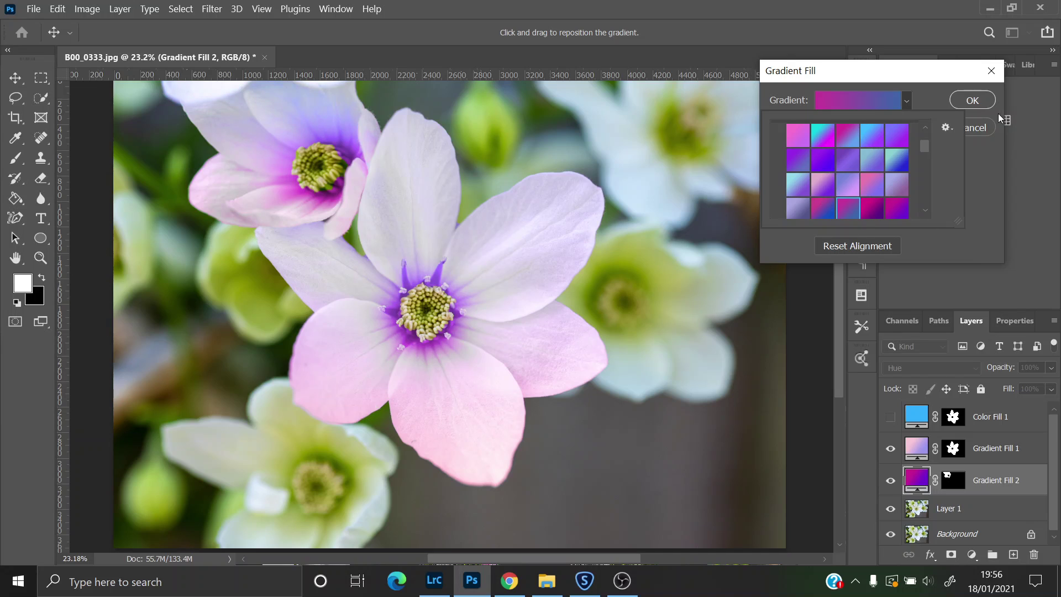
pyautogui.click(976, 96)
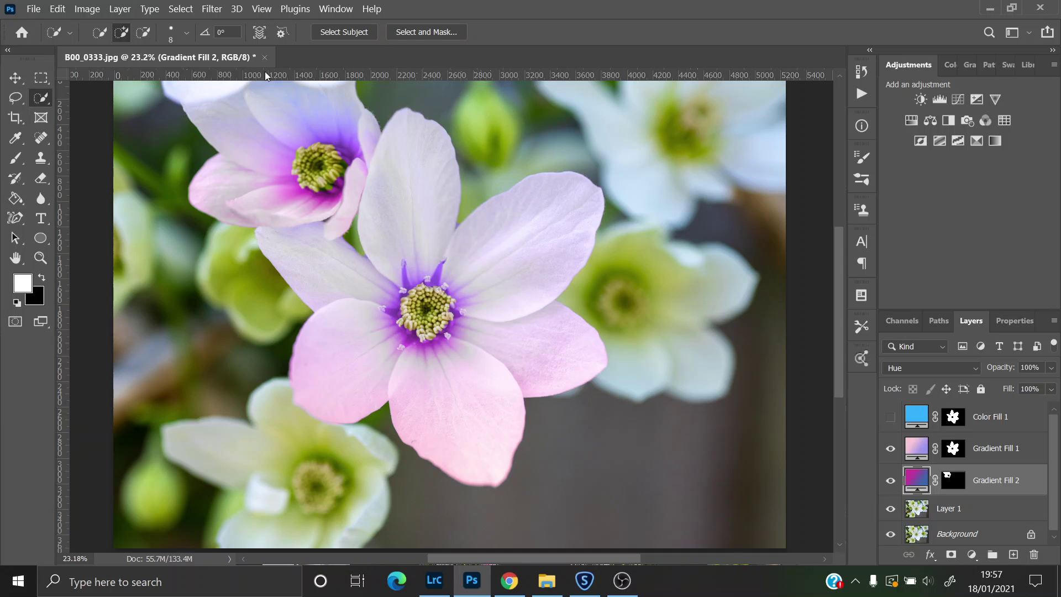
pyautogui.click(265, 58)
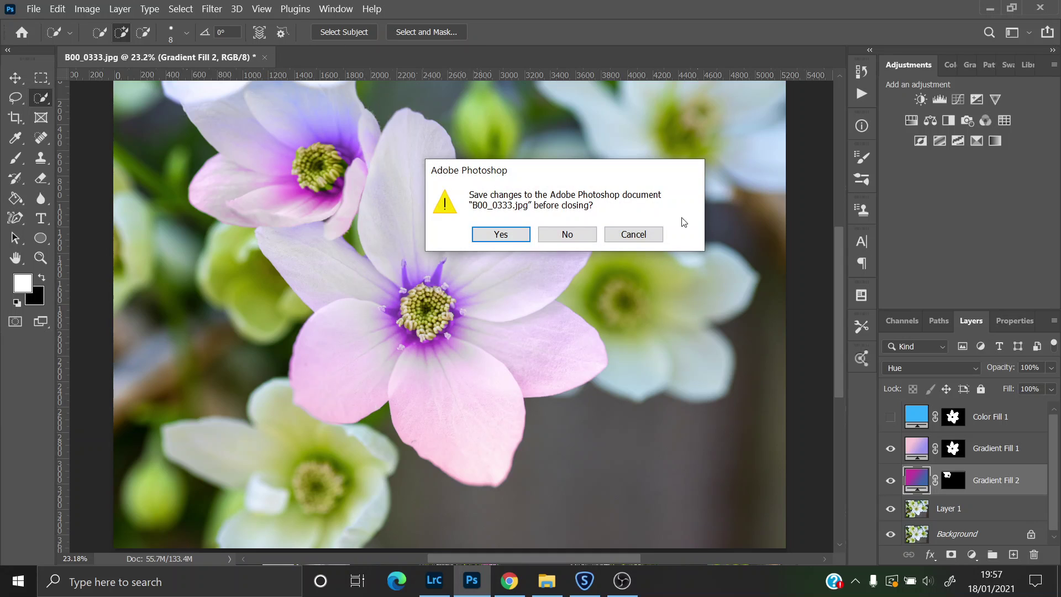
pyautogui.click(633, 233)
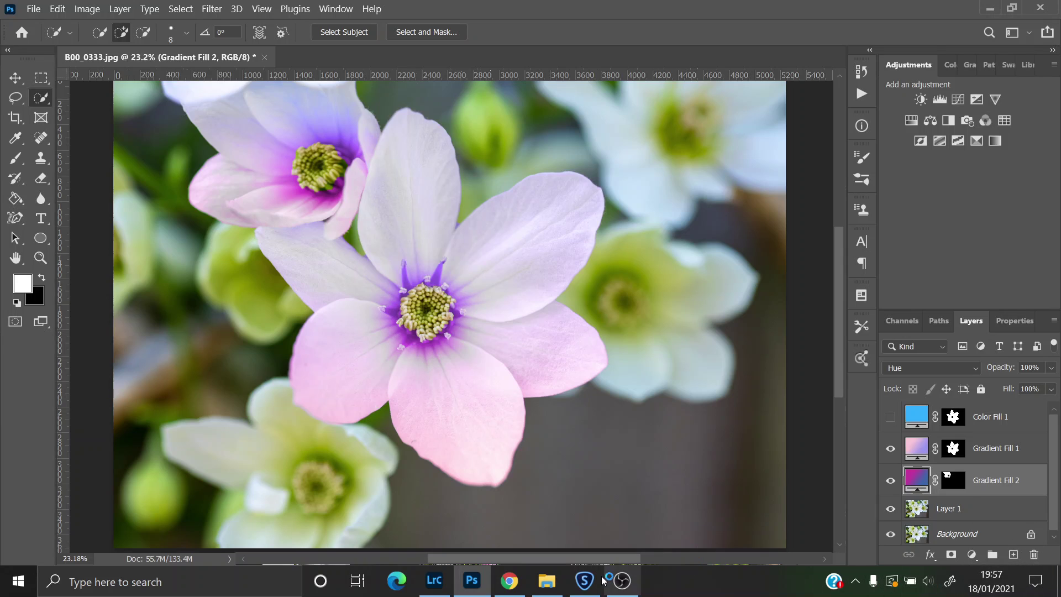
pyautogui.moveTo(625, 558); pyautogui.dragTo(625, 558)
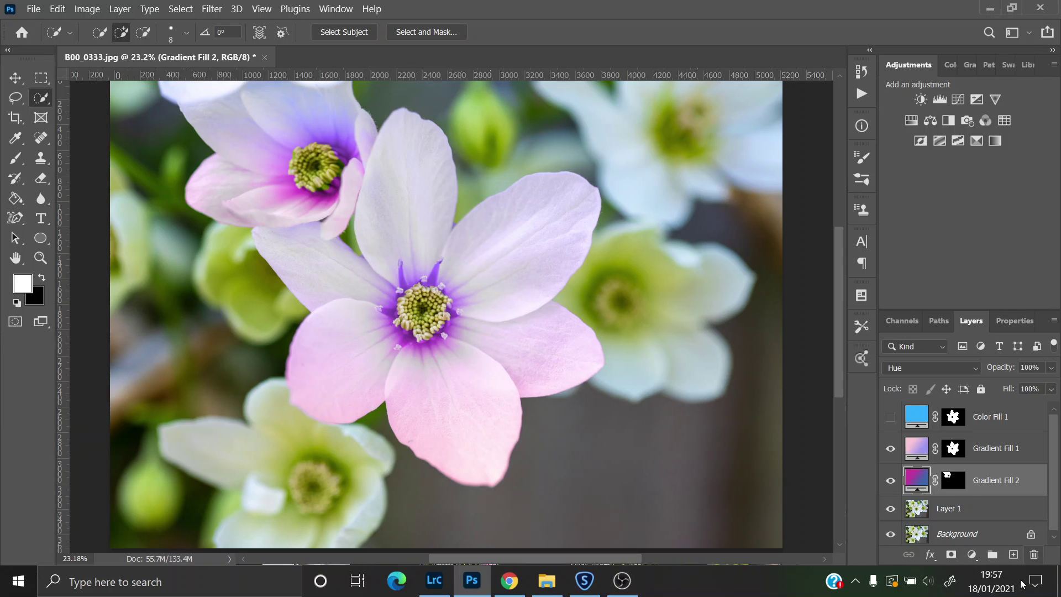
pyautogui.click(634, 588)
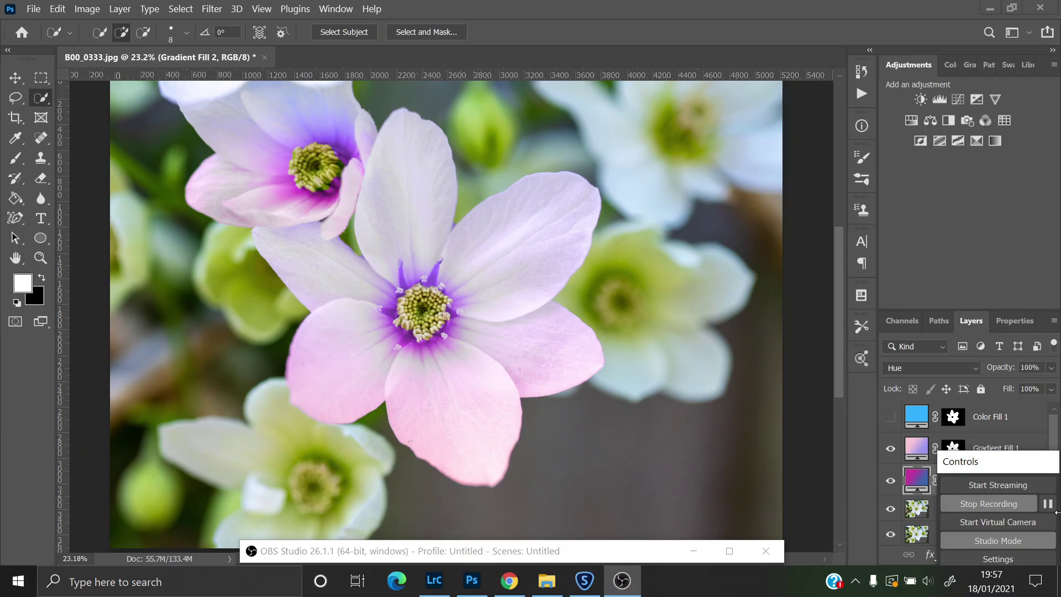